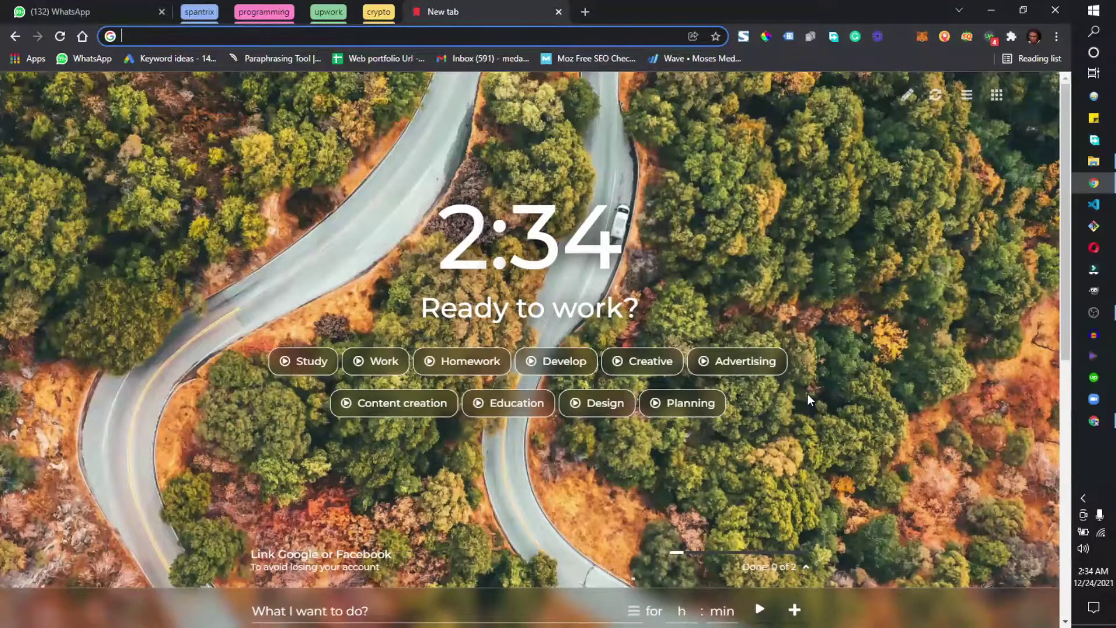
Step: Load masterclass.name.ng/wp-admin in Chrome to reach the Spantrix WordPress dashboard
text(masterclass.name.ng)
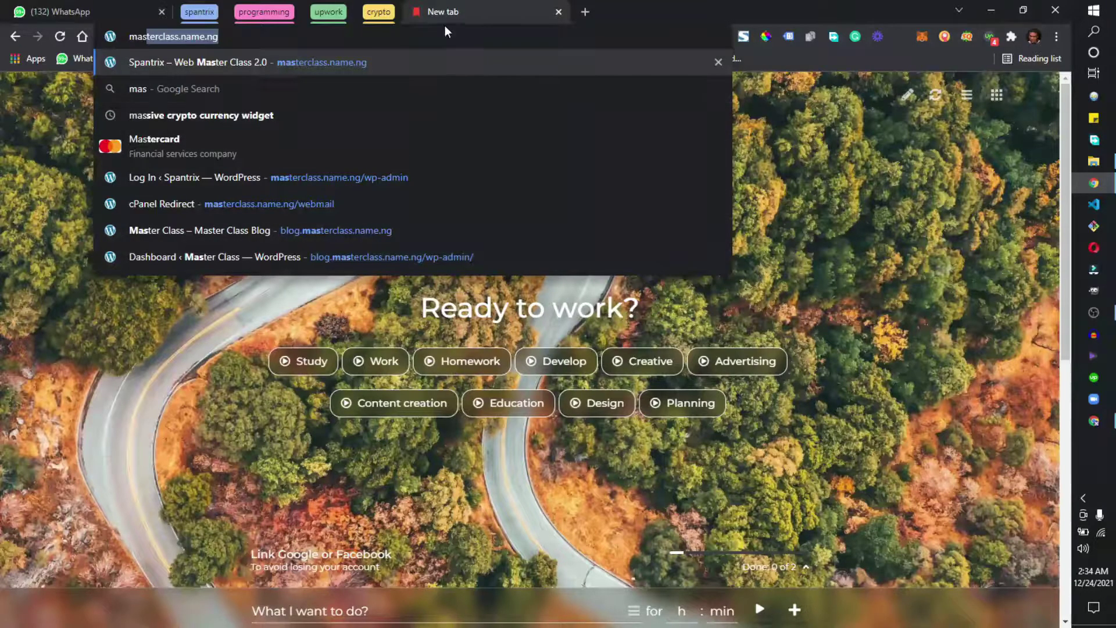
key(Right)
text(/wp)
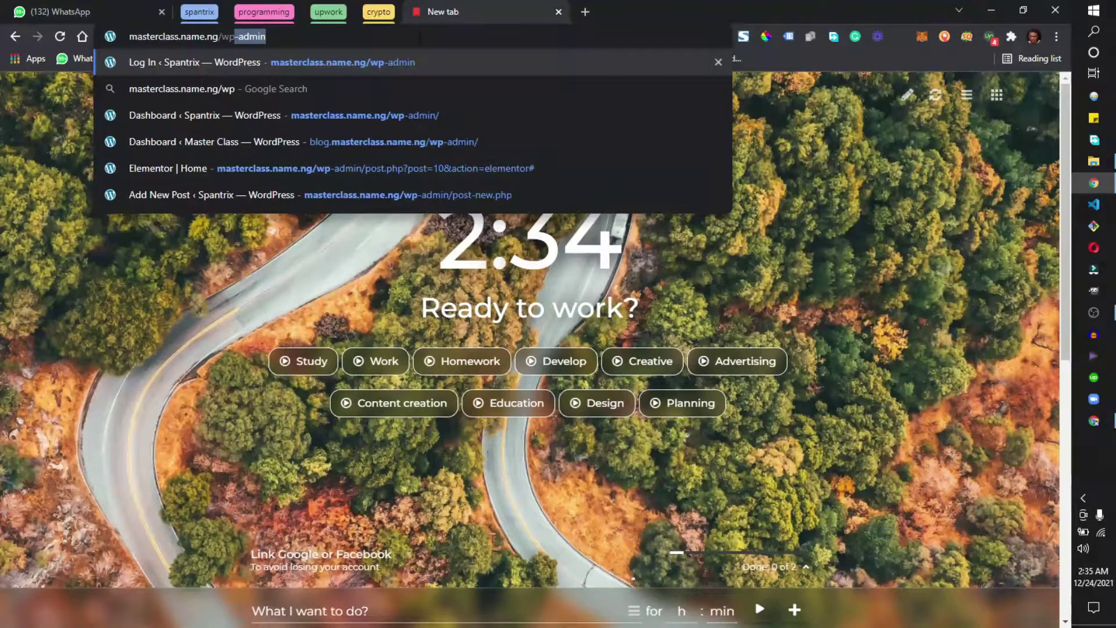
key(Return)
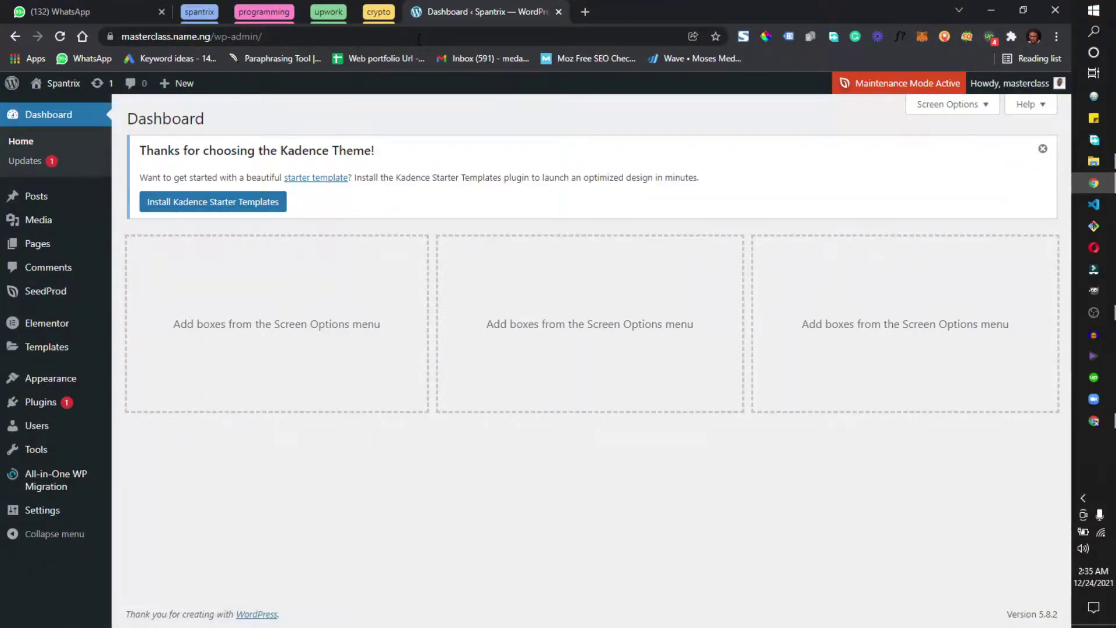
Step: Search plugins for 'envato', then install and activate Envato Elements – Photos & Elementor Templates
mouse_move(58, 410)
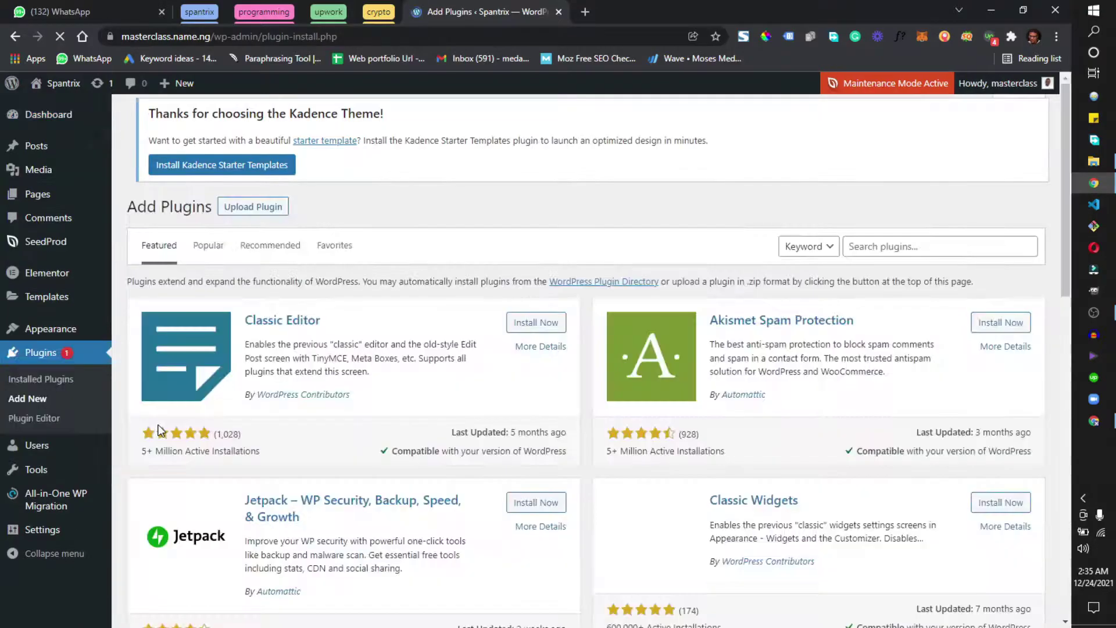
click(871, 249)
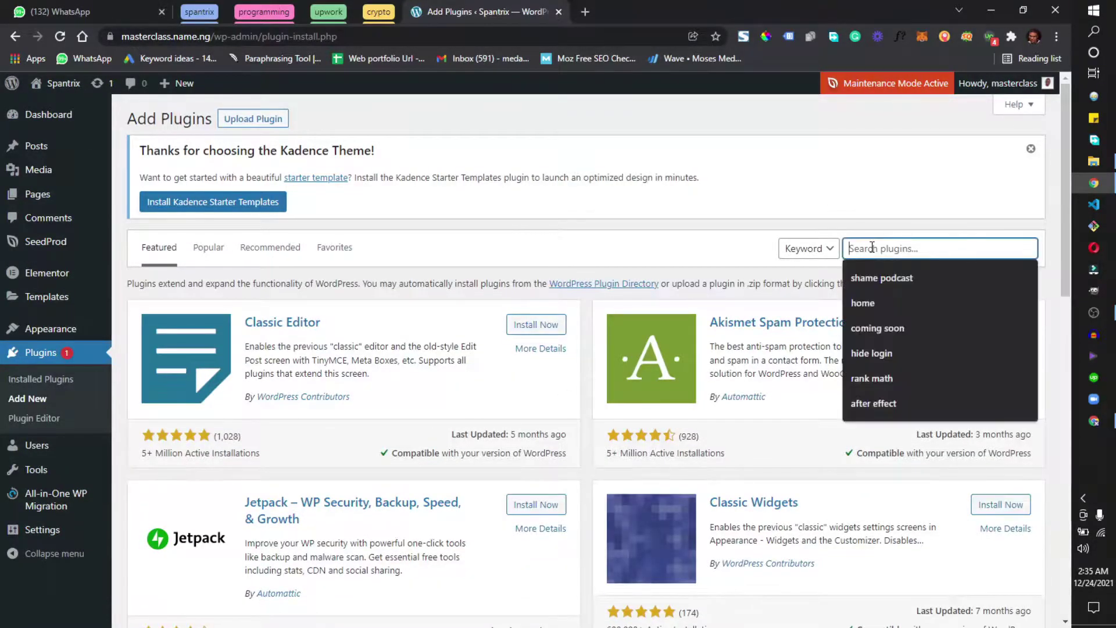
text(envato)
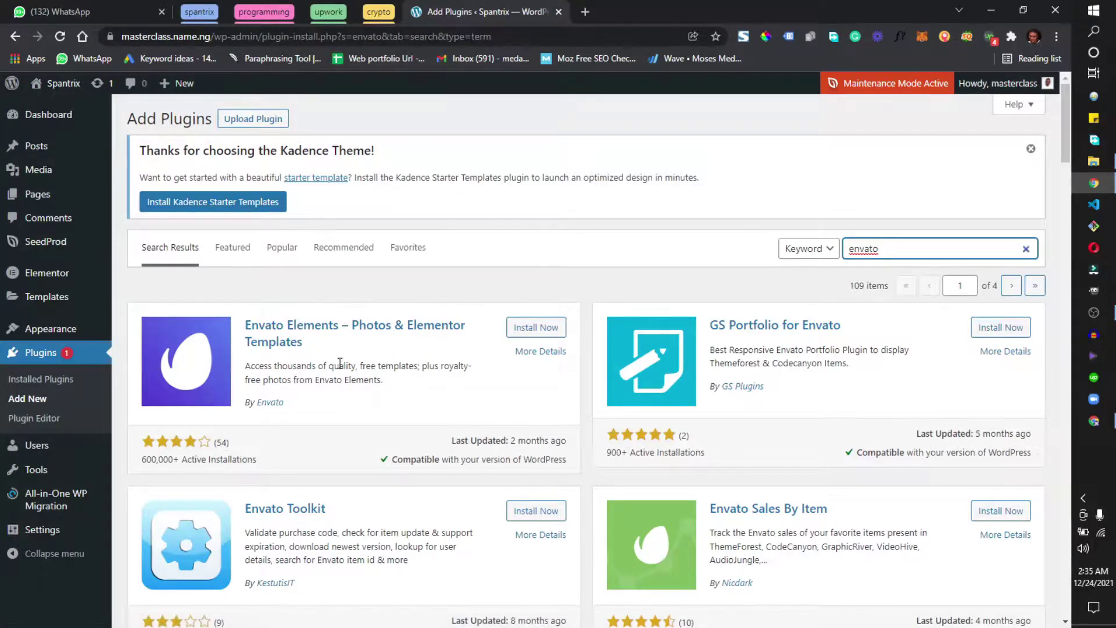
click(560, 329)
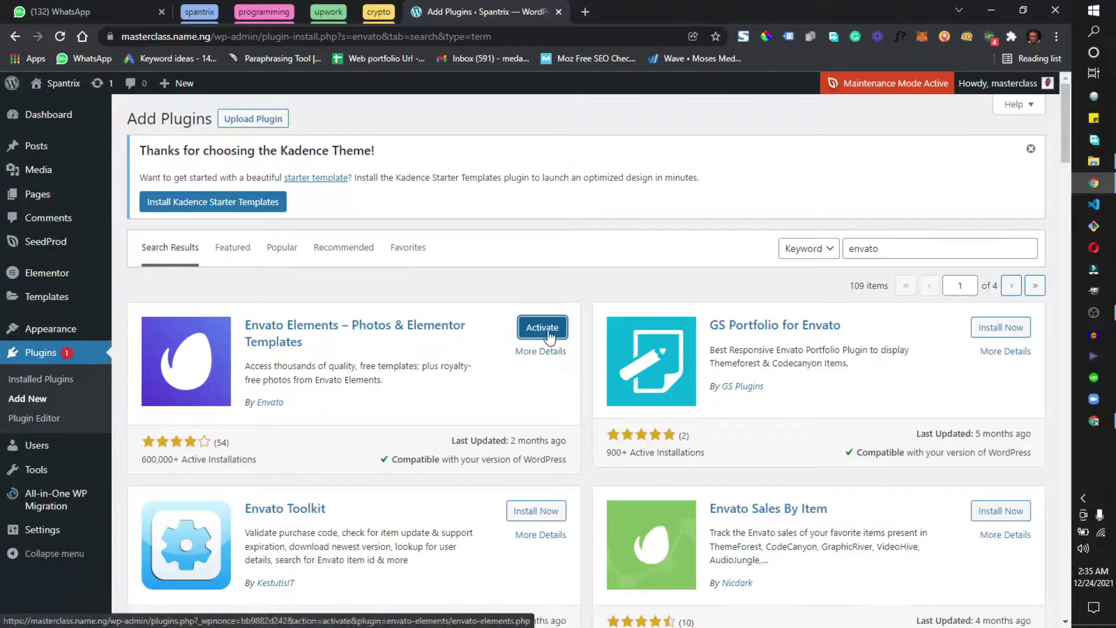
click(549, 336)
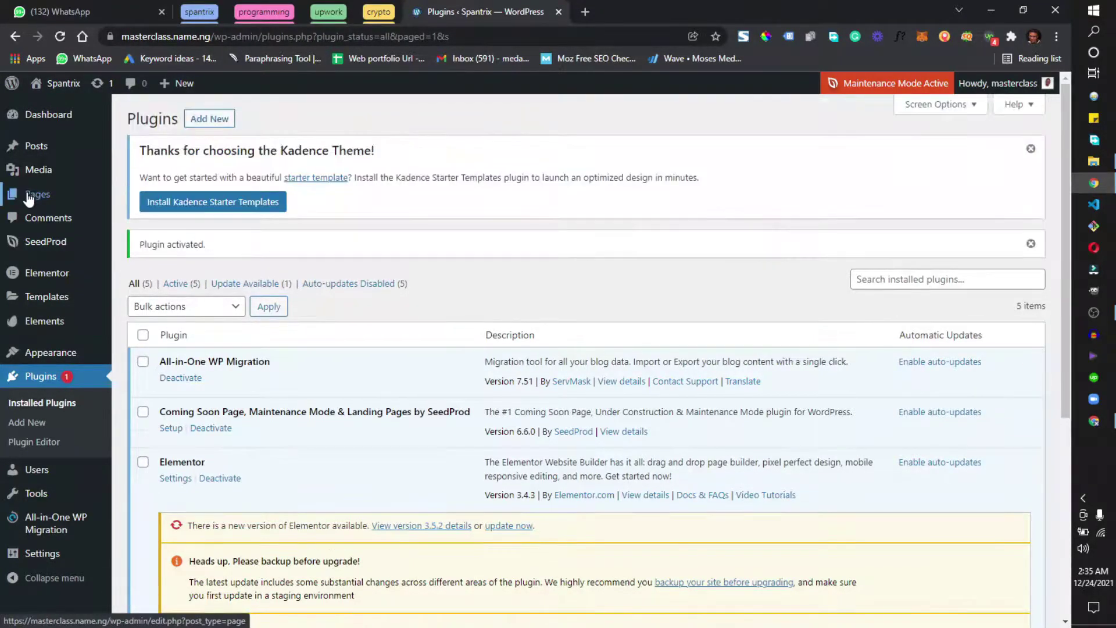
Step: Publish a new page titled 'Contact' using the Elementor Full Width template
mouse_move(28, 198)
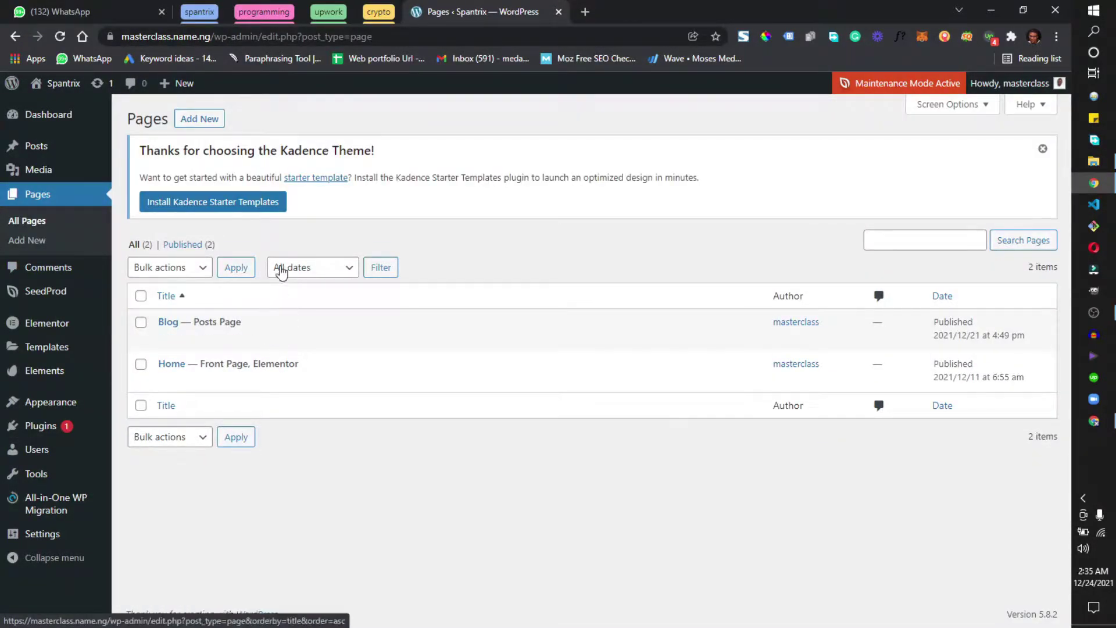
click(212, 129)
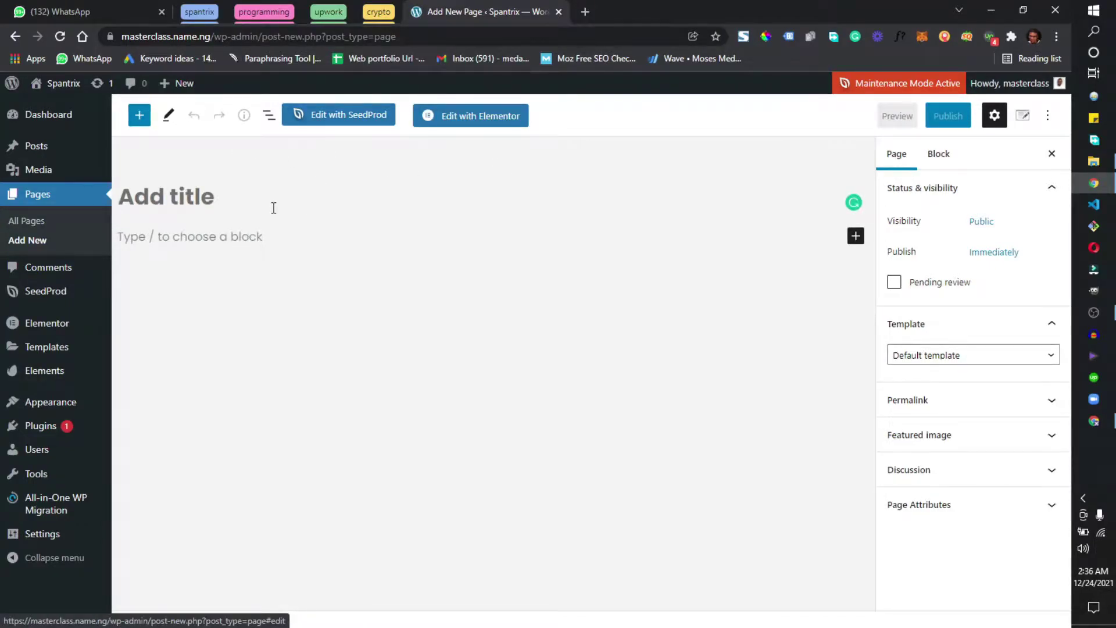
text(Contact)
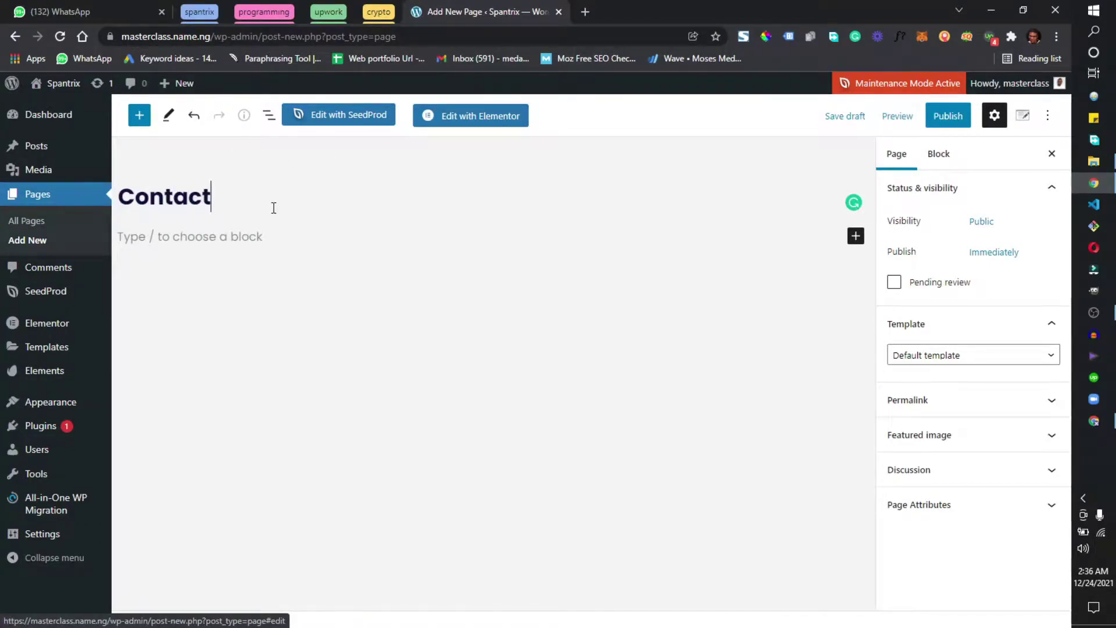
click(933, 355)
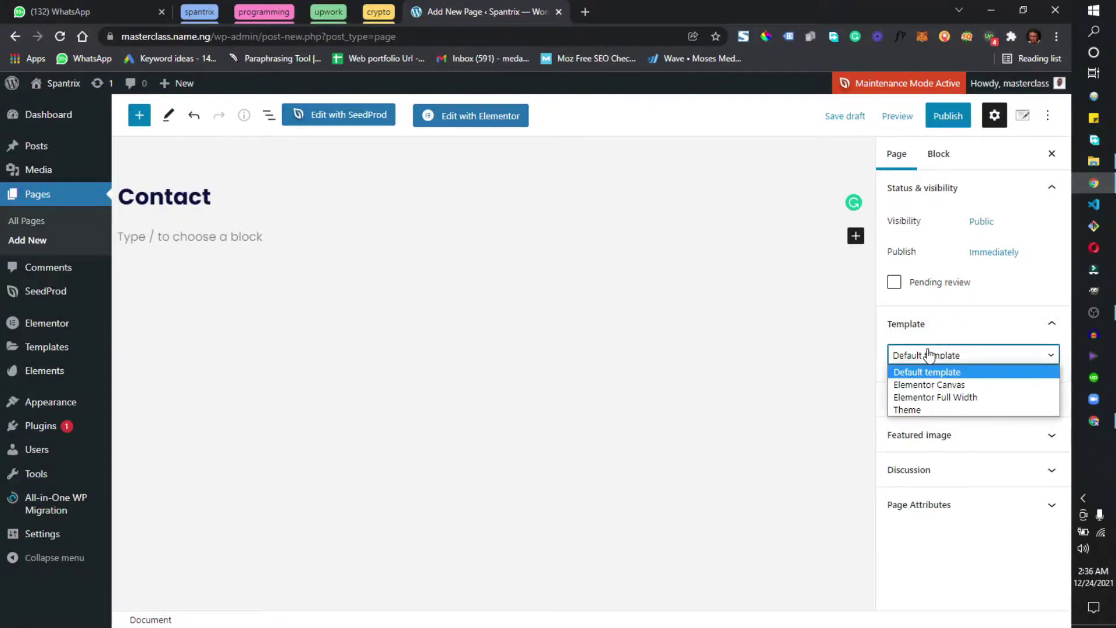
click(933, 397)
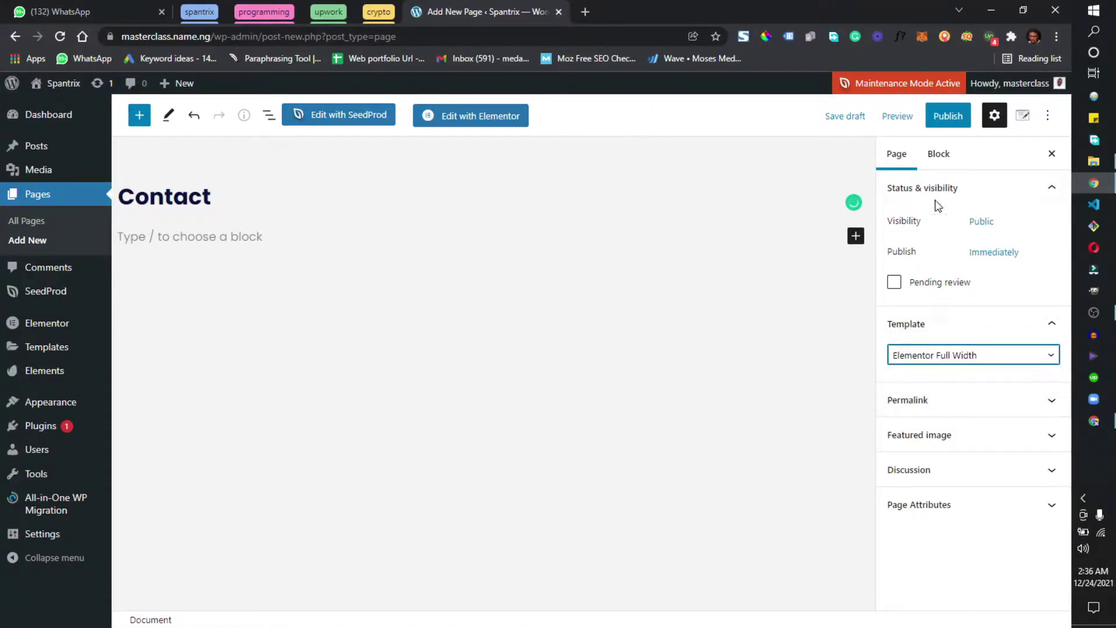
click(942, 121)
click(941, 118)
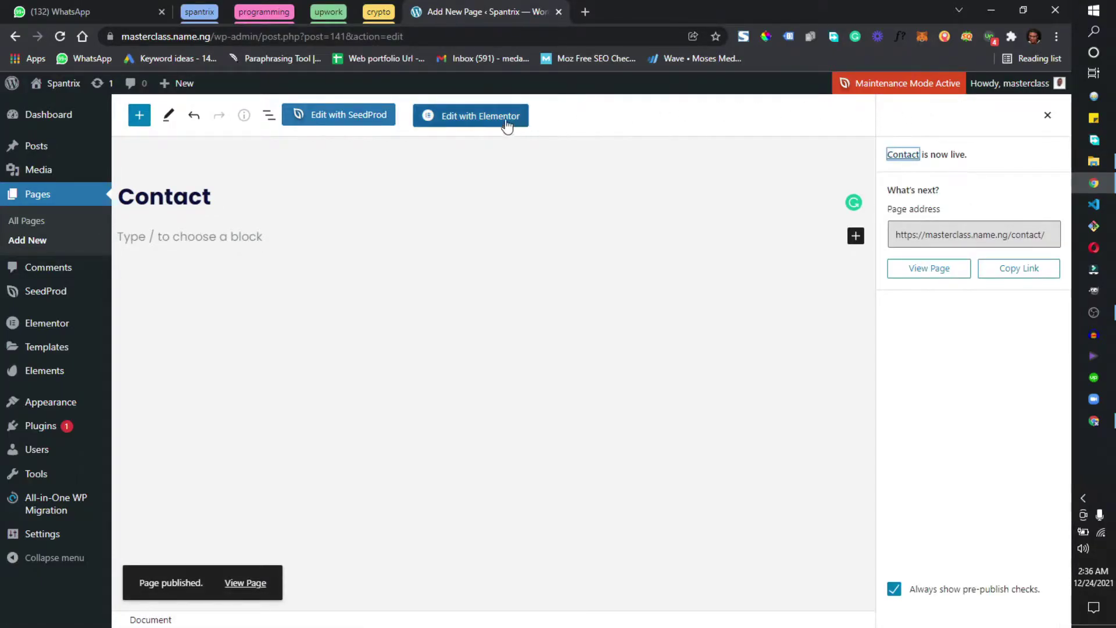
Step: Open the dashboard in a new tab and the Contact page in the Elementor editor
right_click(473, 117)
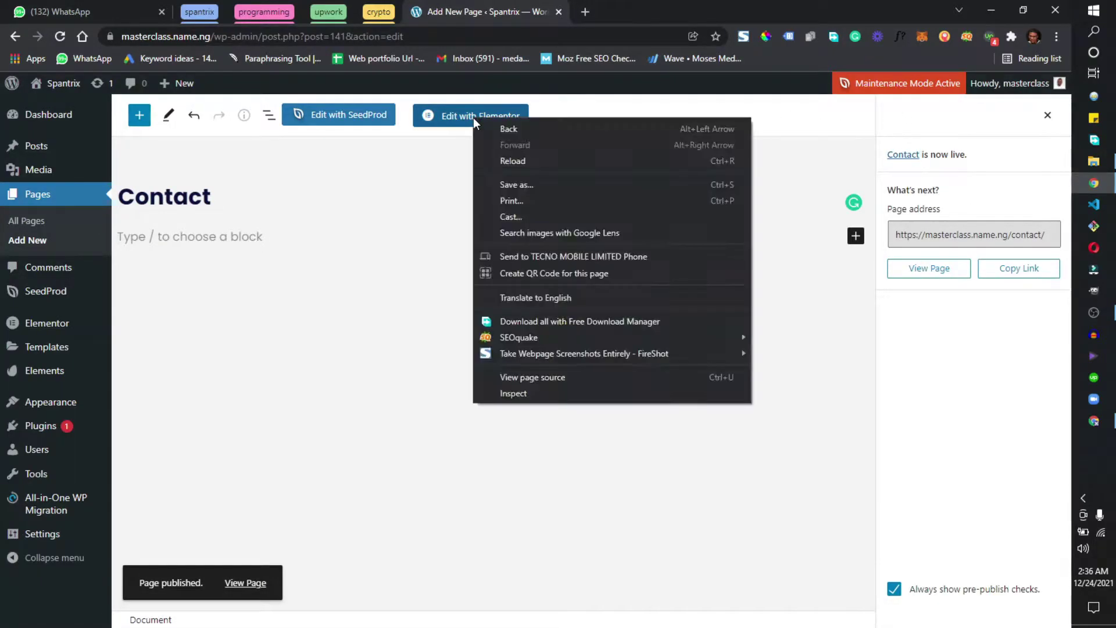
click(386, 202)
right_click(33, 120)
click(55, 127)
click(472, 118)
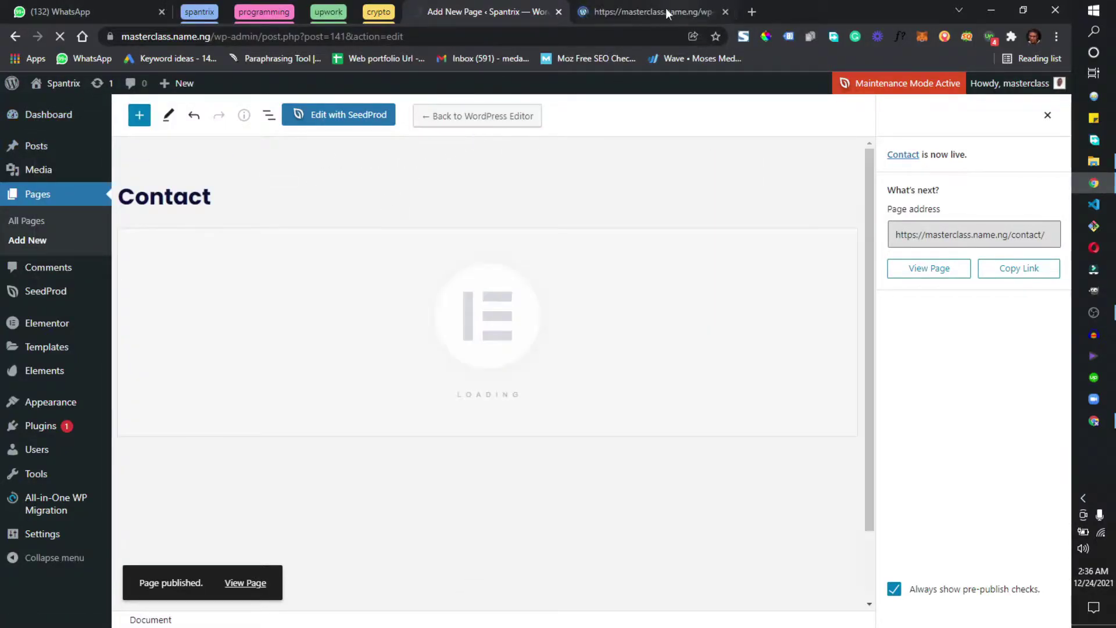
drag(655, 5, 512, 12)
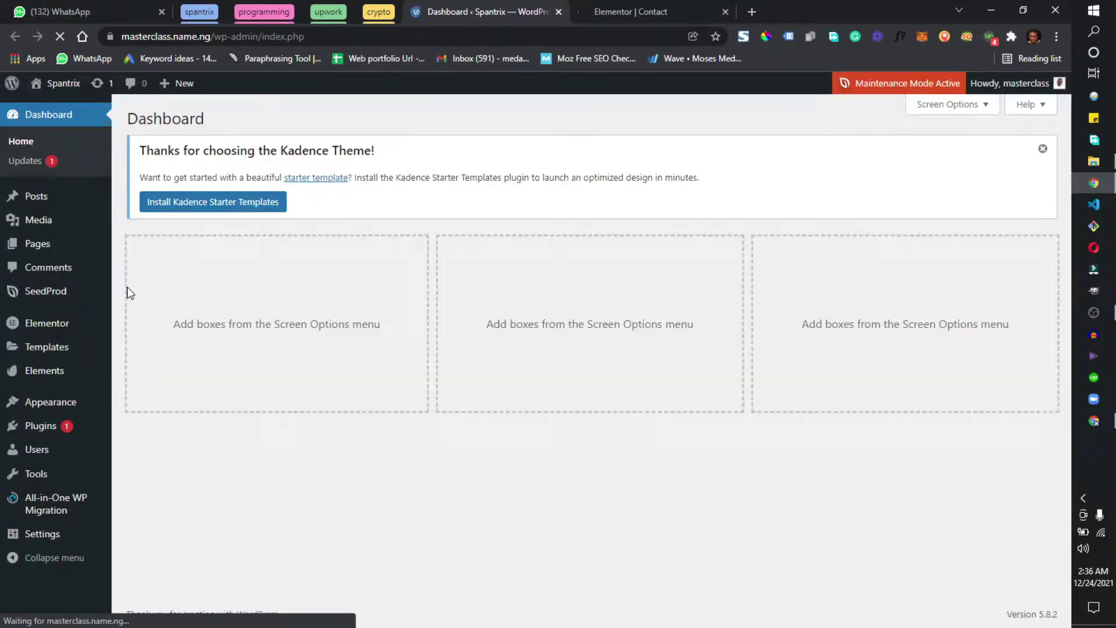
Step: Filter the Envato Elements Free Kits library to Technology and browse the five kits
click(56, 377)
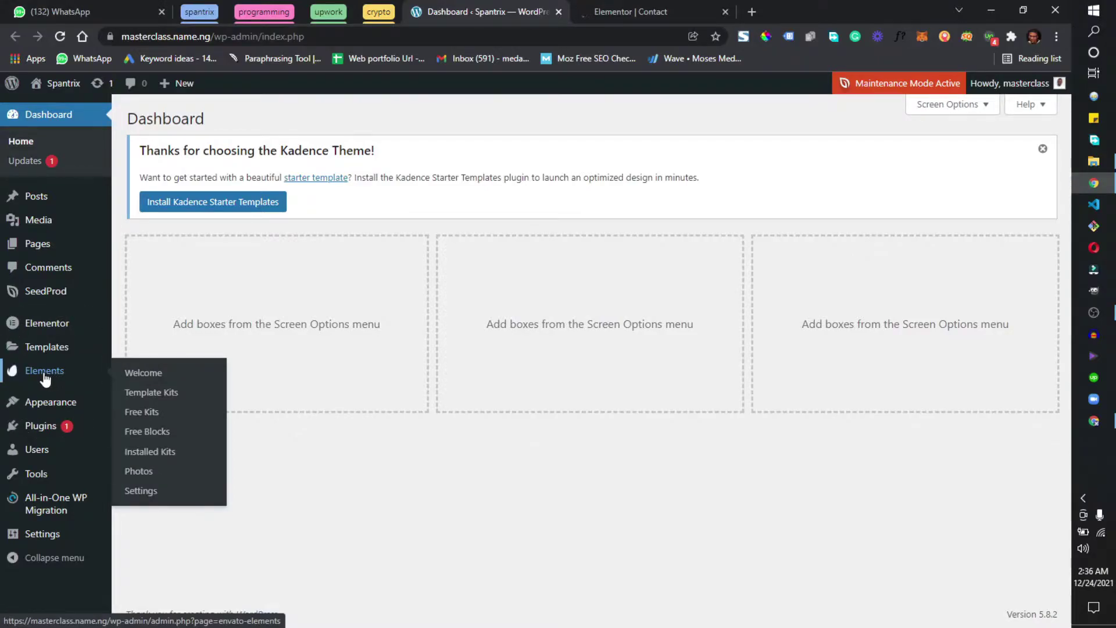
click(147, 417)
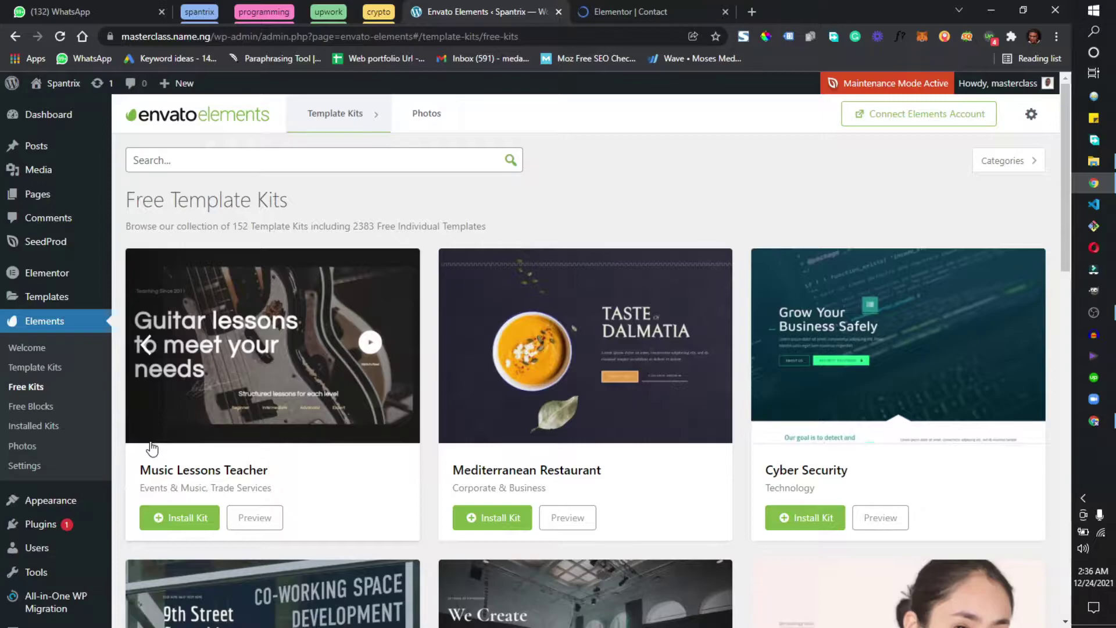
click(996, 163)
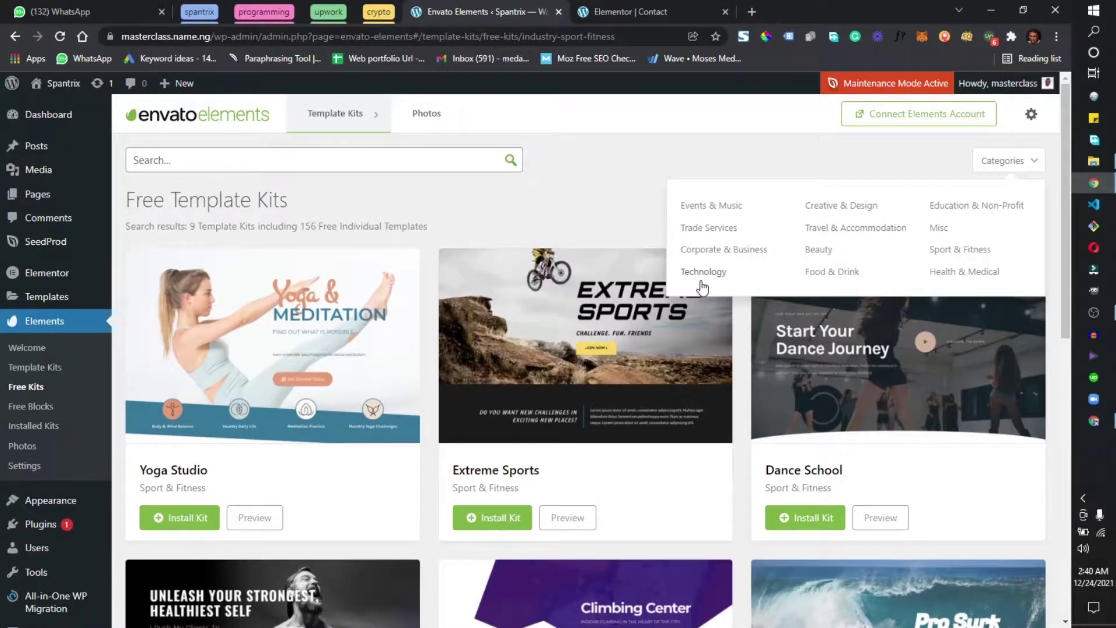
click(702, 270)
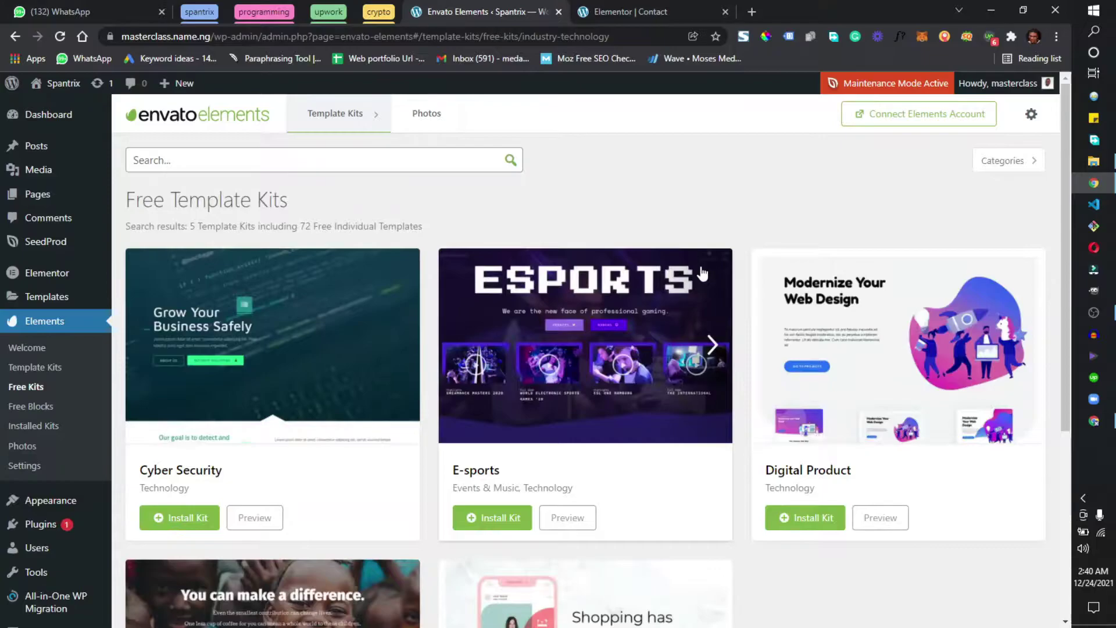
scroll(686, 303, down, 5)
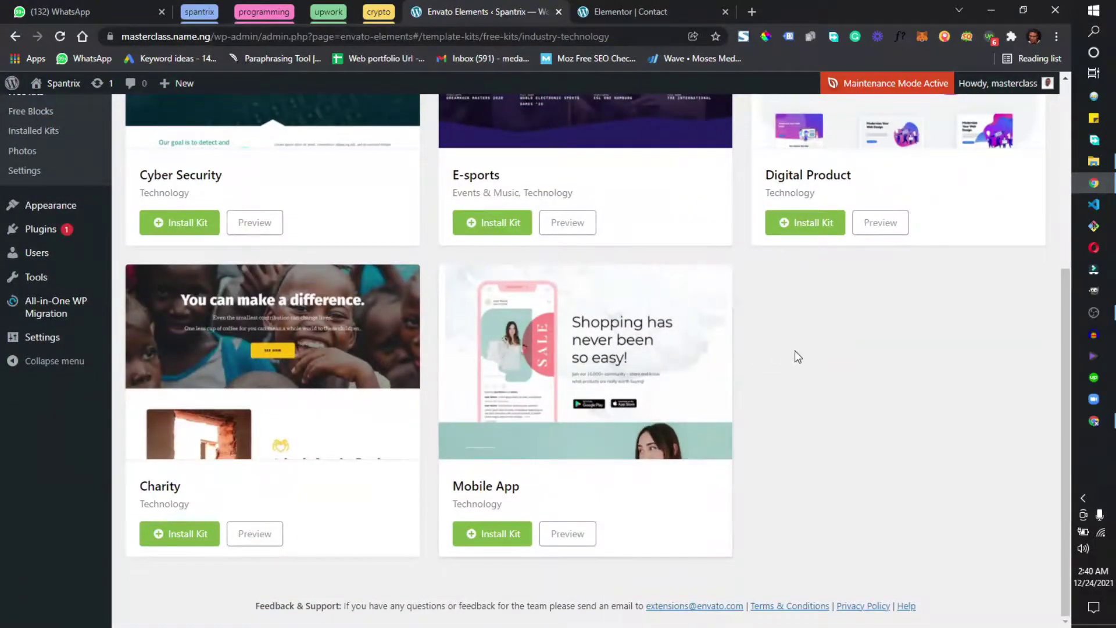
scroll(872, 396, up, 4)
scroll(893, 407, up, 1)
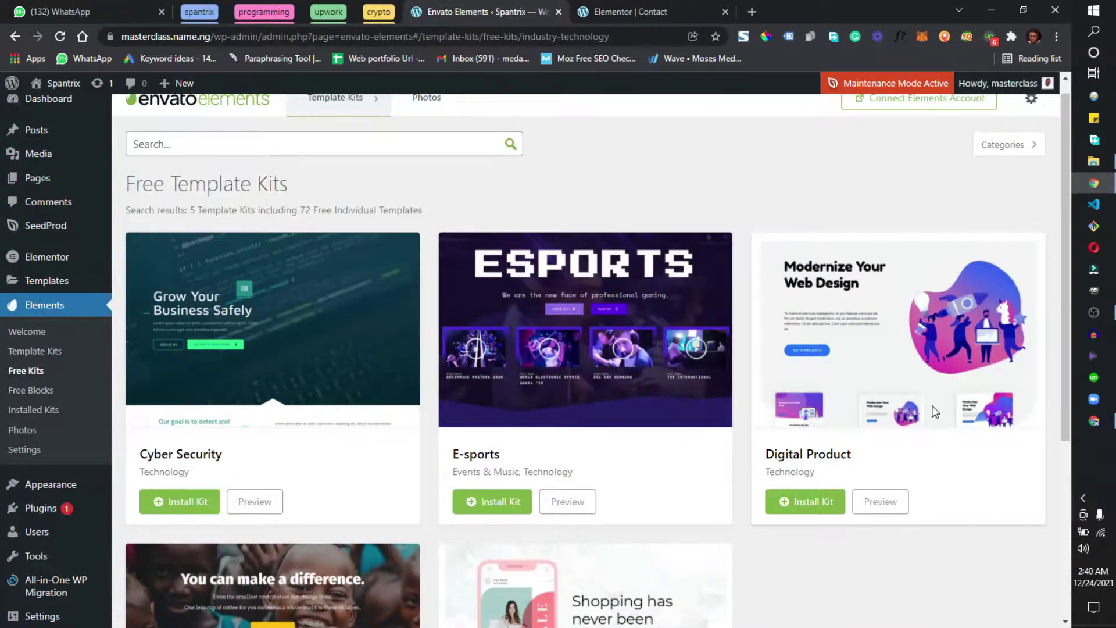
Step: Preview the Digital Product template kit's pages, then return to the free kits list
click(872, 501)
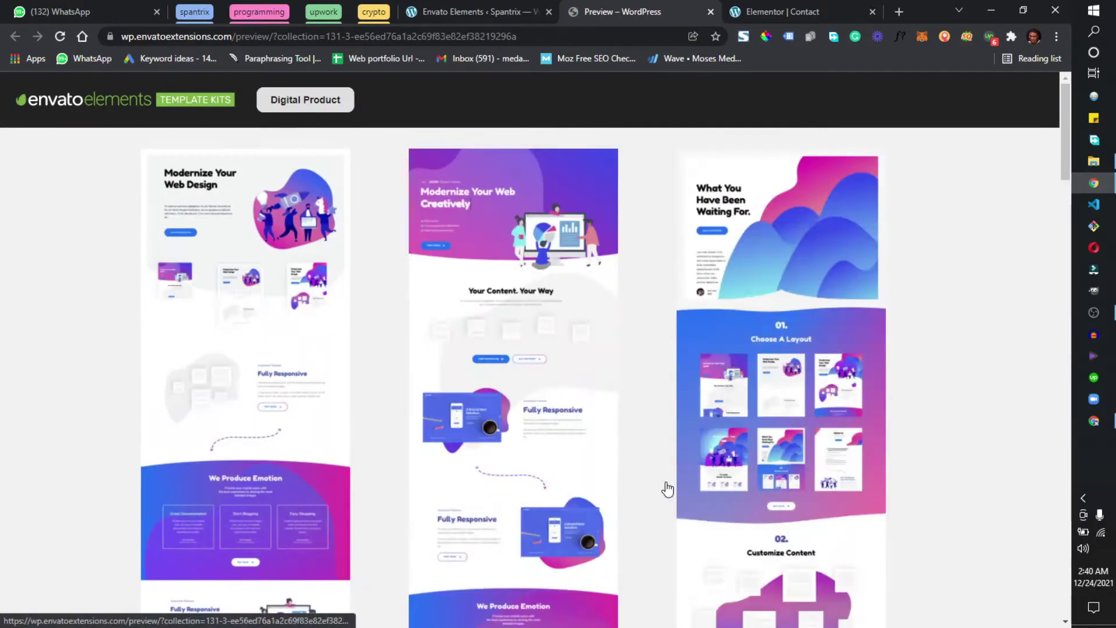
scroll(354, 471, down, 5)
scroll(329, 483, down, 4)
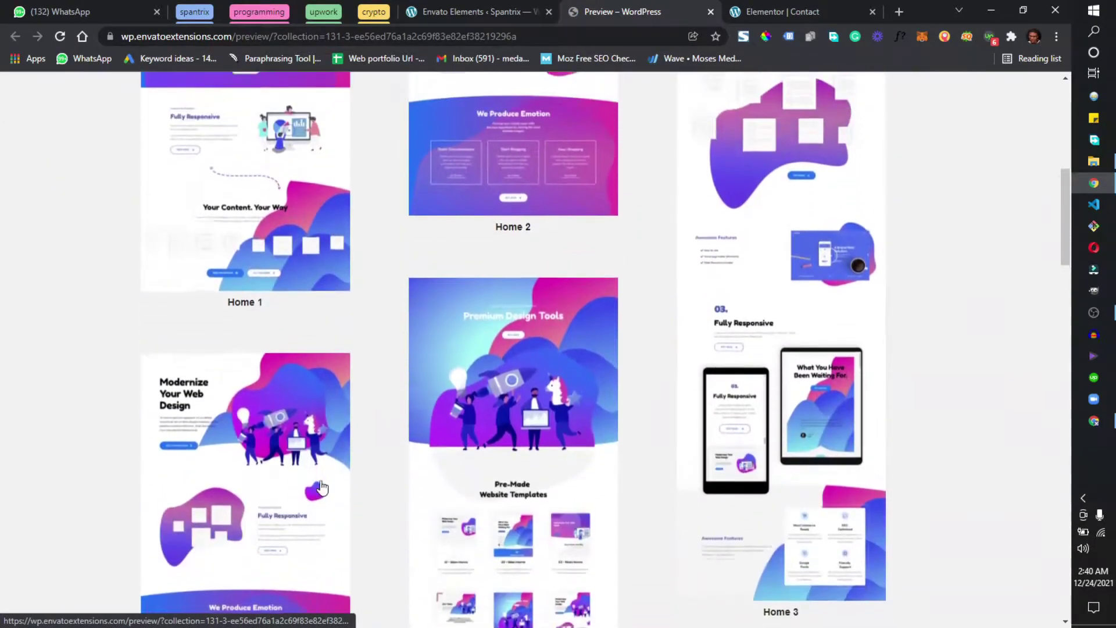
scroll(330, 484, down, 6)
scroll(491, 496, up, 10)
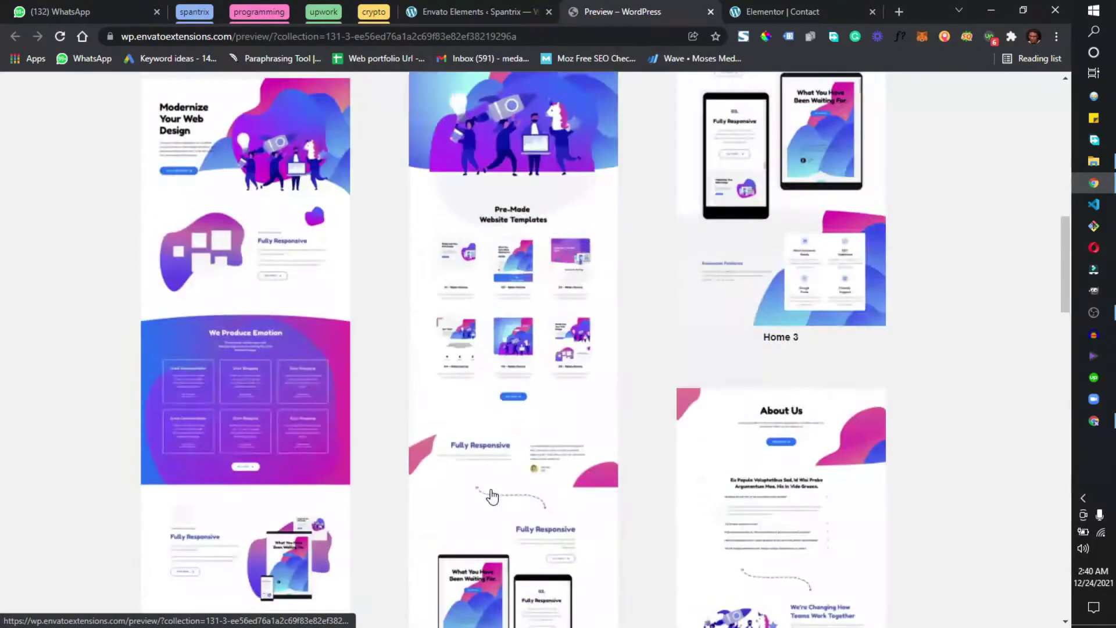
scroll(491, 496, up, 2)
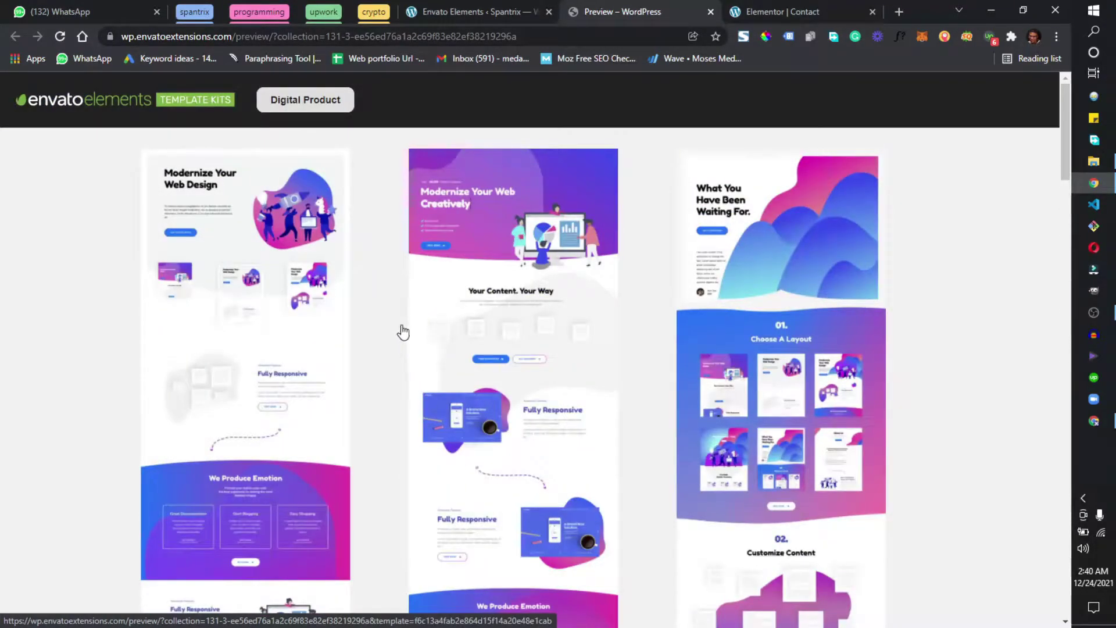
click(476, 13)
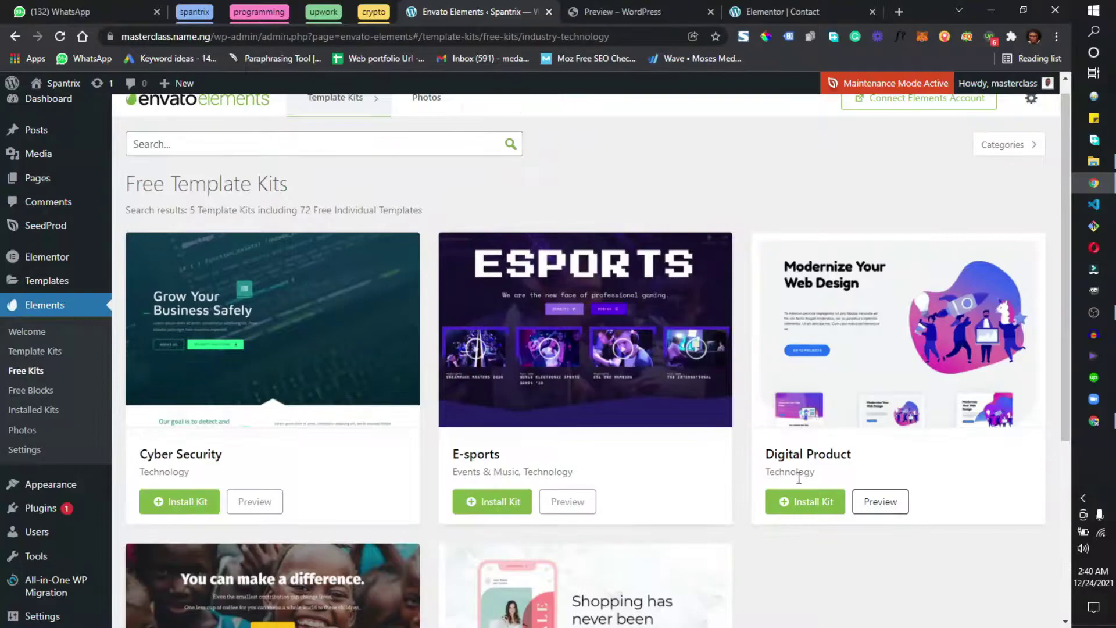
Step: Install the Digital Product kit and switch back to the Elementor Contact tab
click(806, 500)
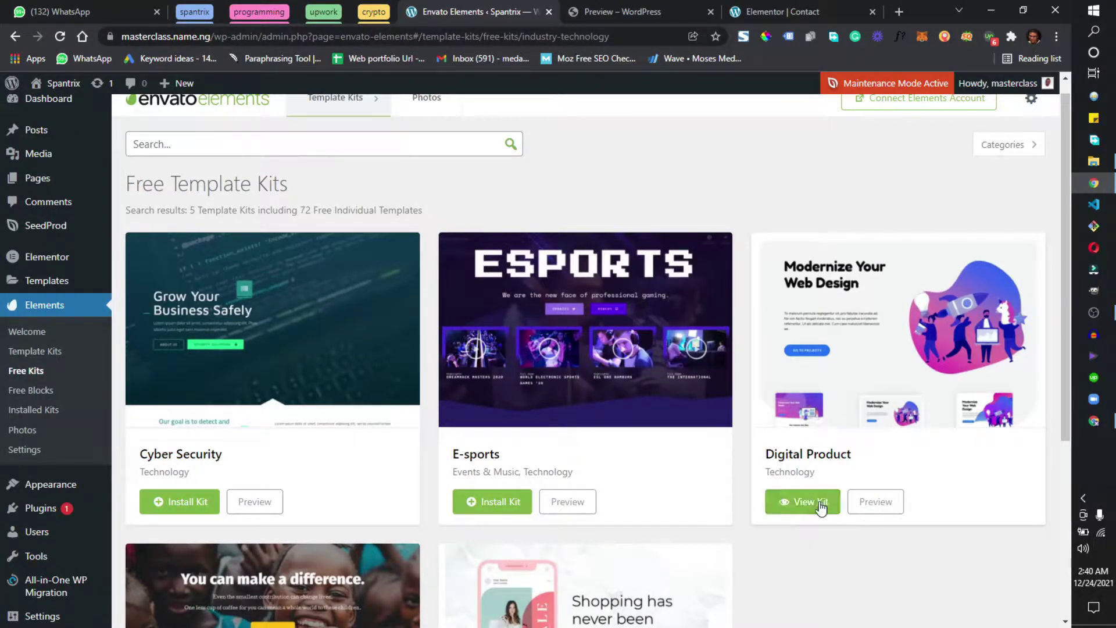
click(819, 503)
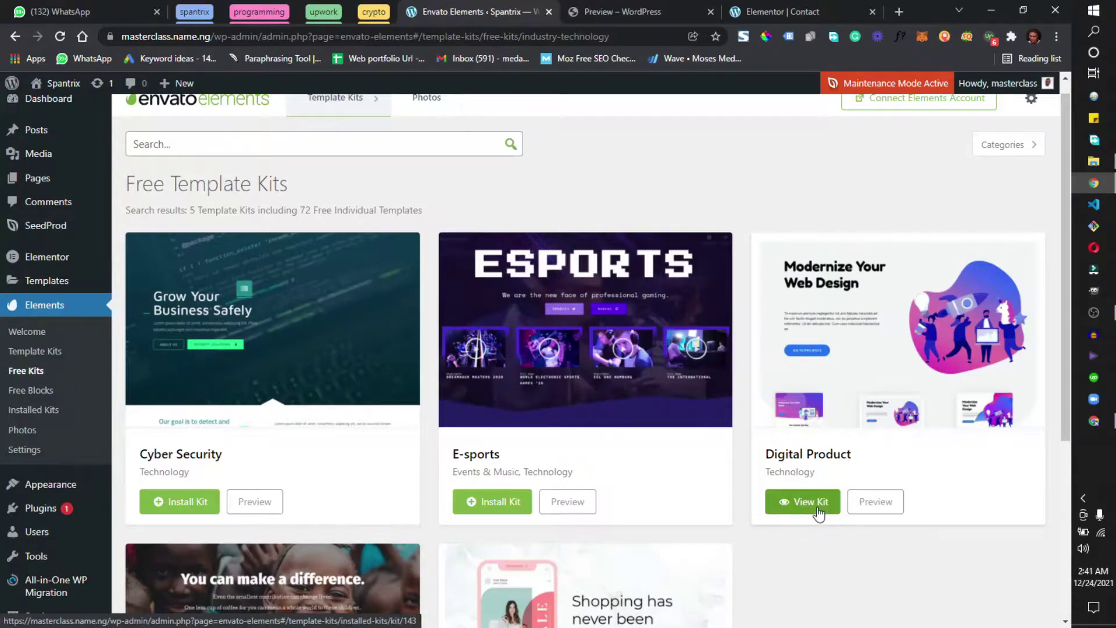
click(778, 2)
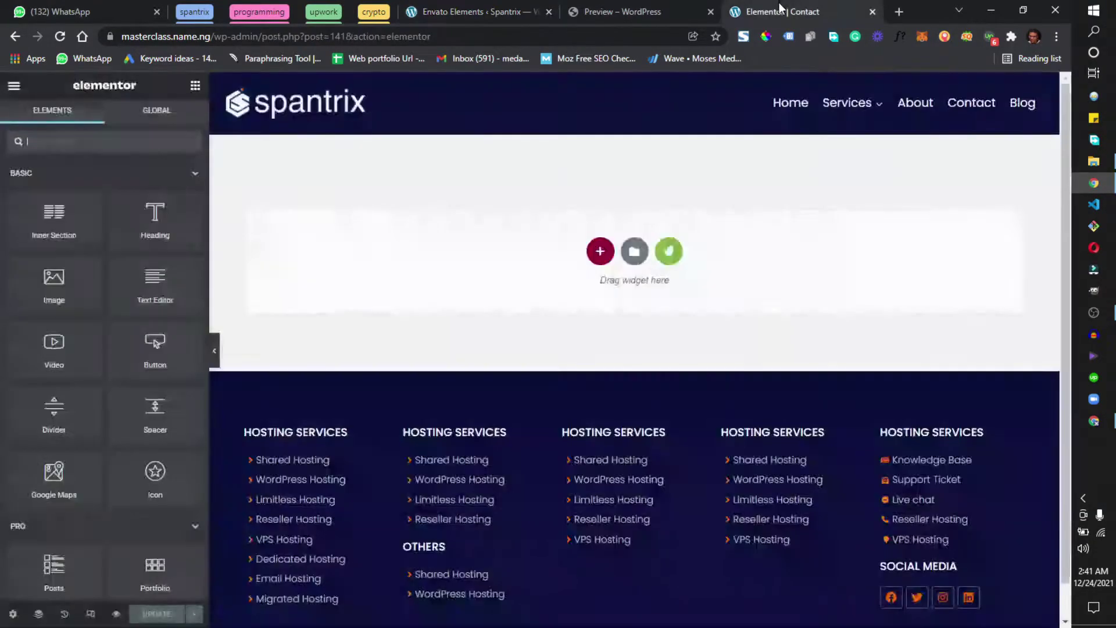
Step: List the installed Digital Product kit's templates in Elementor's Envato library, then view its page previews
click(60, 37)
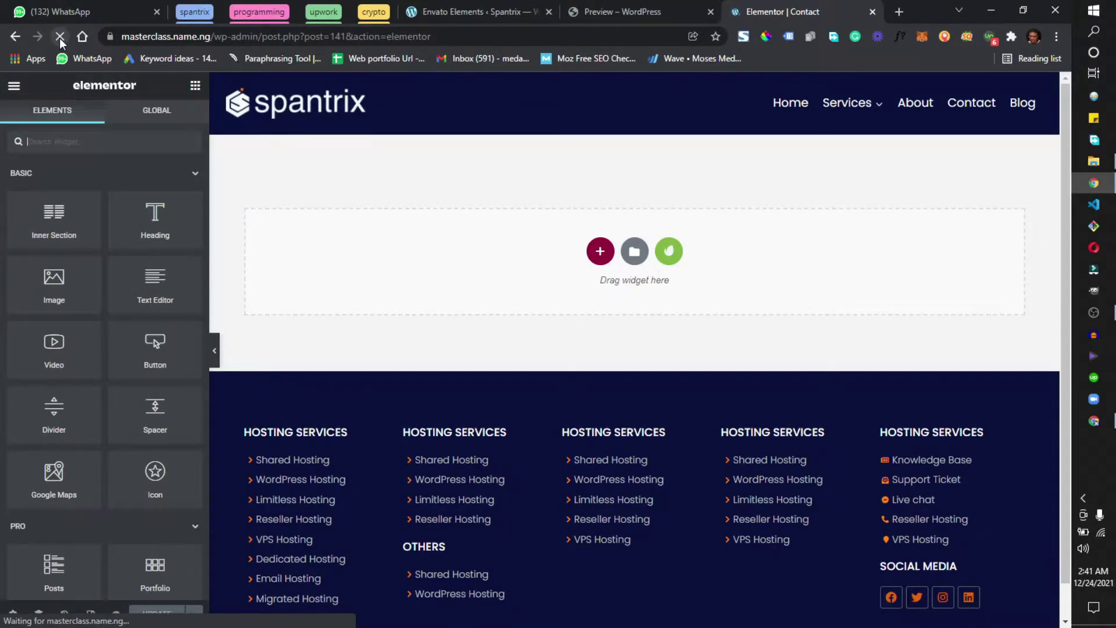
click(60, 37)
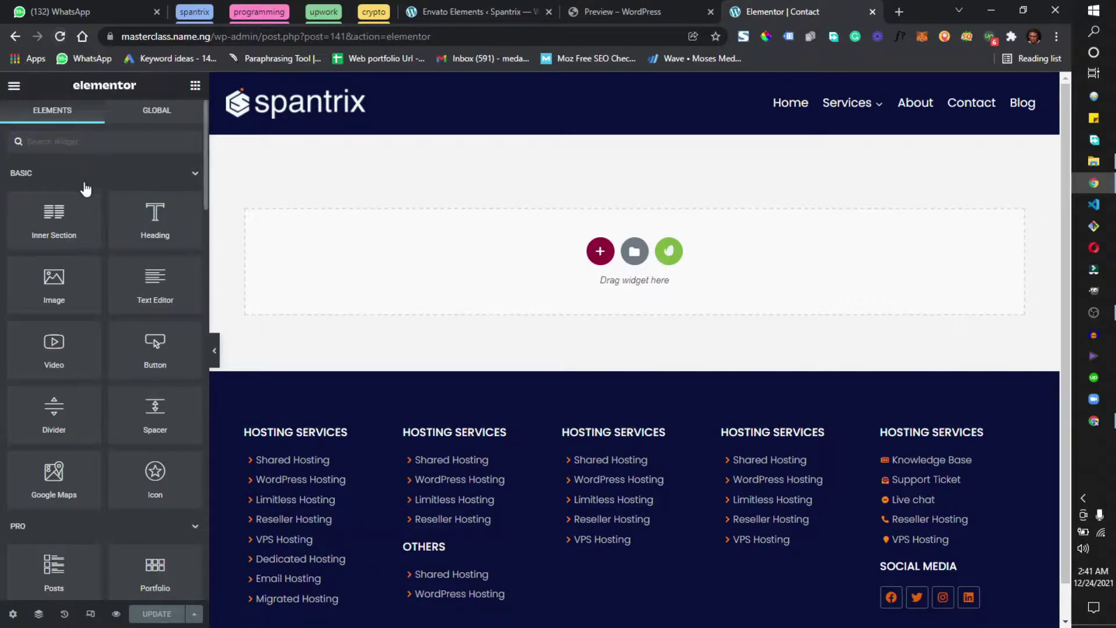
click(669, 252)
click(672, 254)
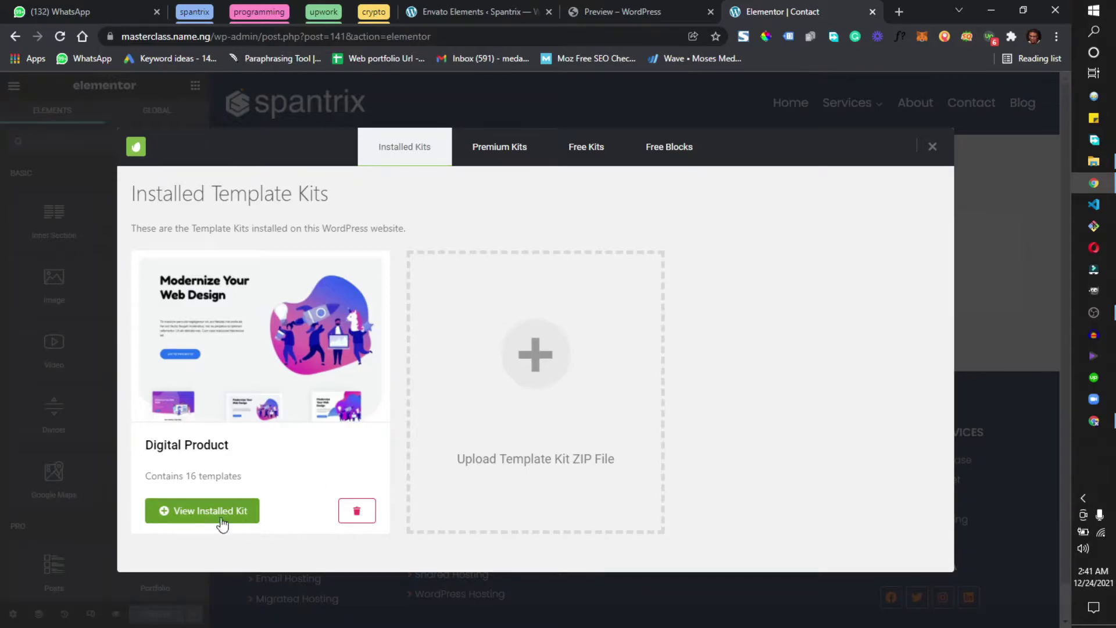
click(205, 512)
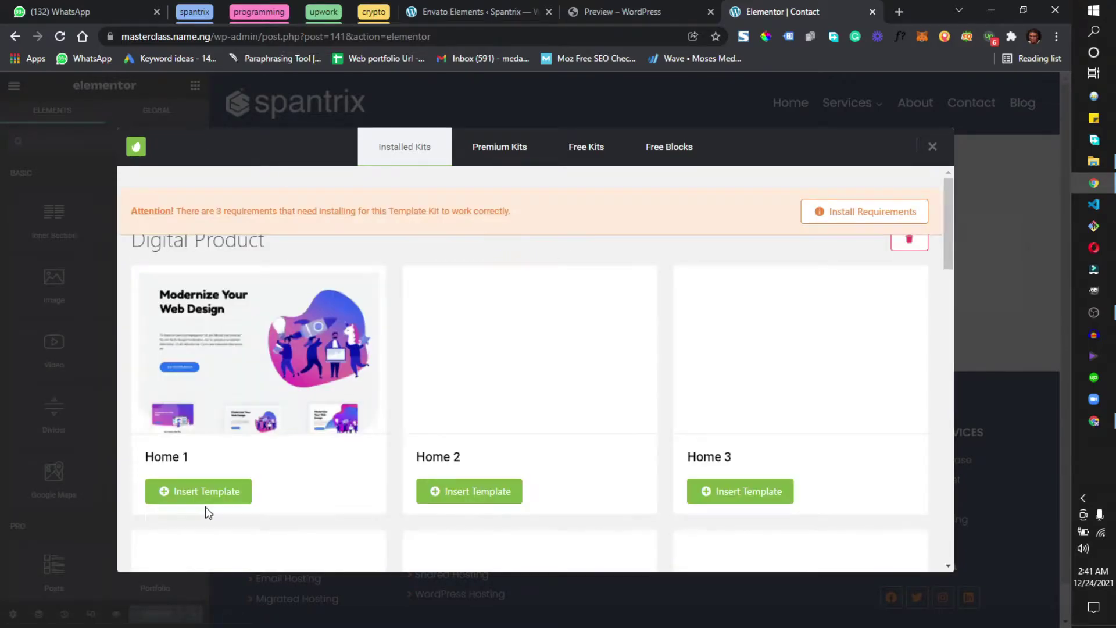
click(619, 10)
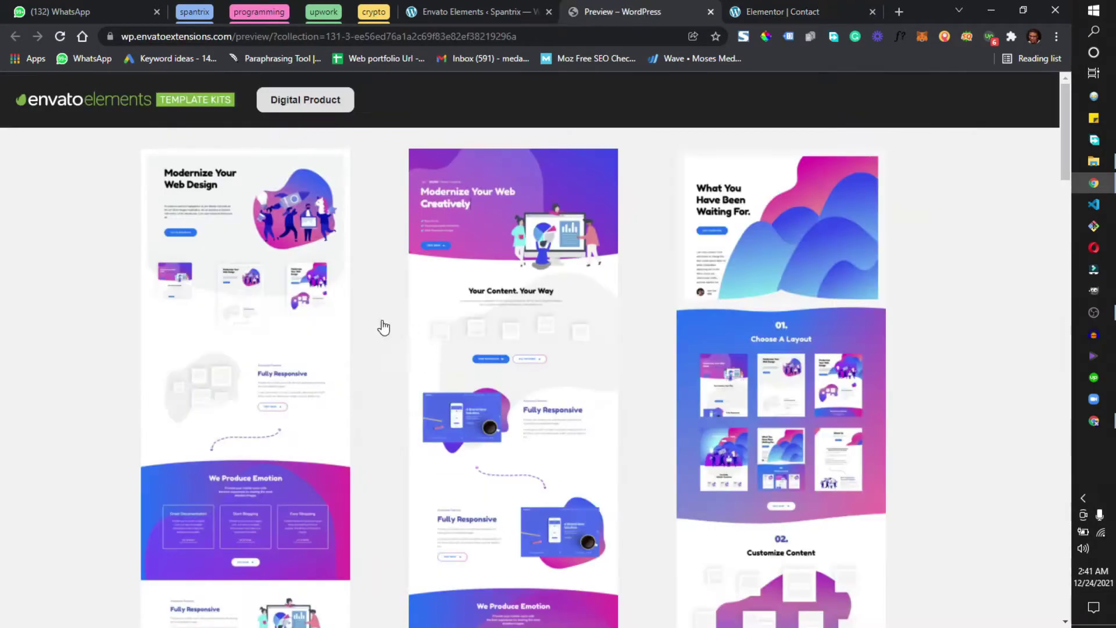
Step: Browse the Digital Product kit's Home 1, Home 2 and Home 3 layouts, then return to the editor
scroll(234, 297, down, 4)
scroll(236, 301, up, 4)
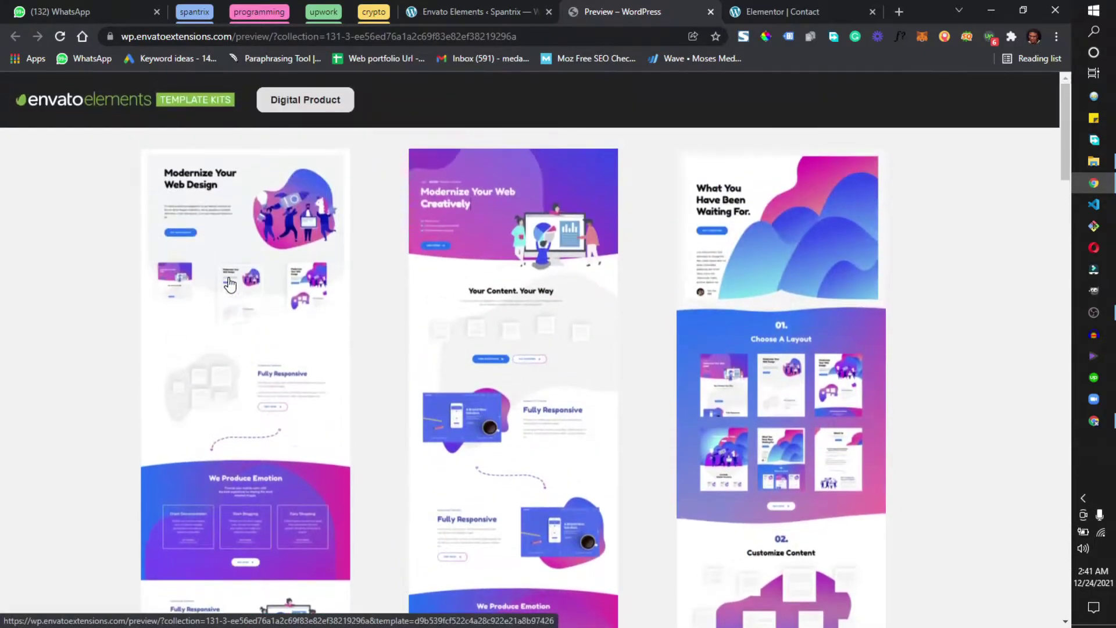
scroll(237, 242, down, 4)
scroll(386, 326, down, 2)
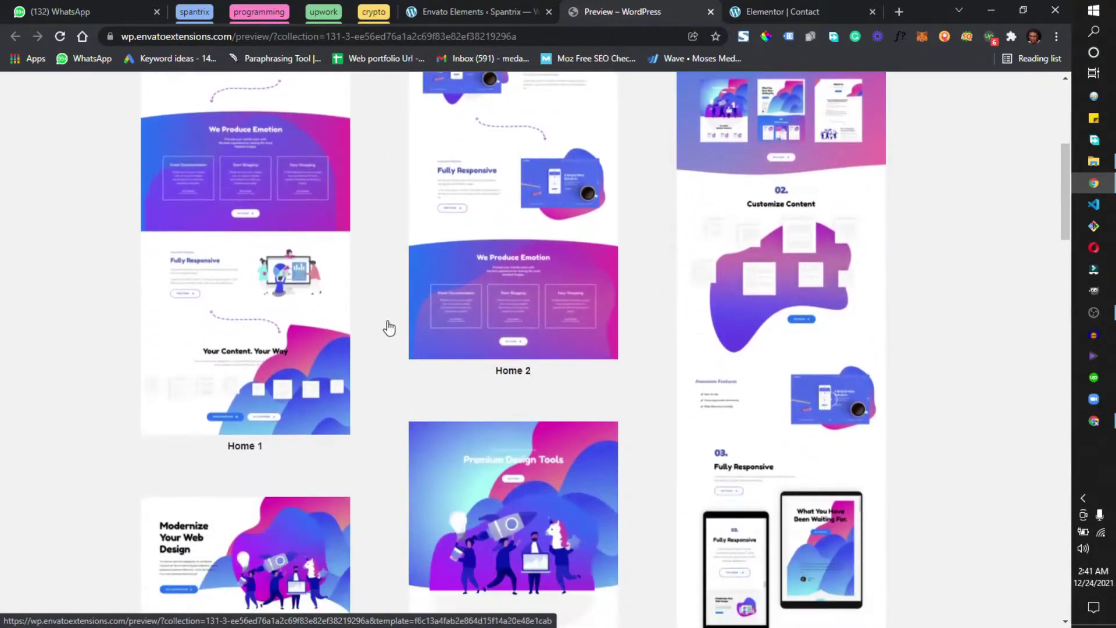
scroll(381, 316, up, 6)
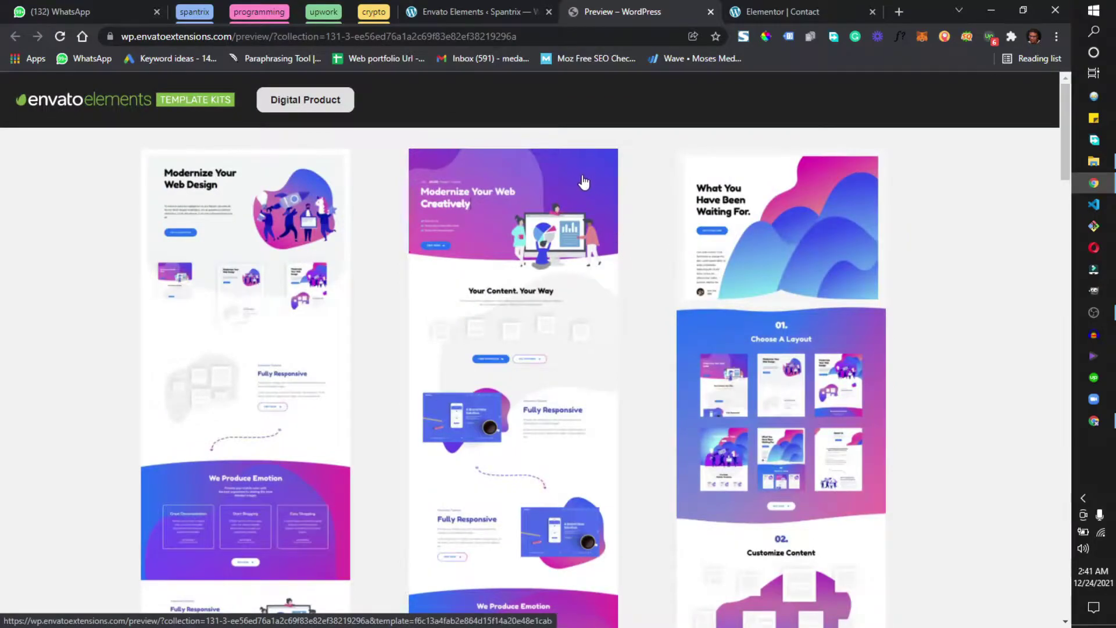
scroll(538, 230, down, 5)
scroll(539, 231, down, 6)
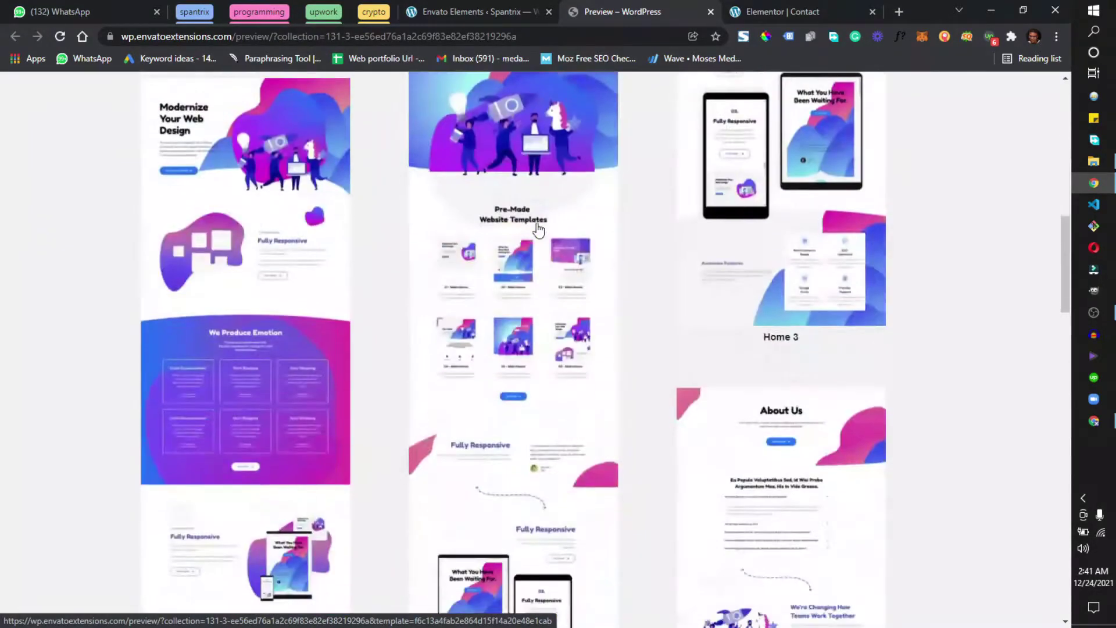
scroll(518, 386, up, 7)
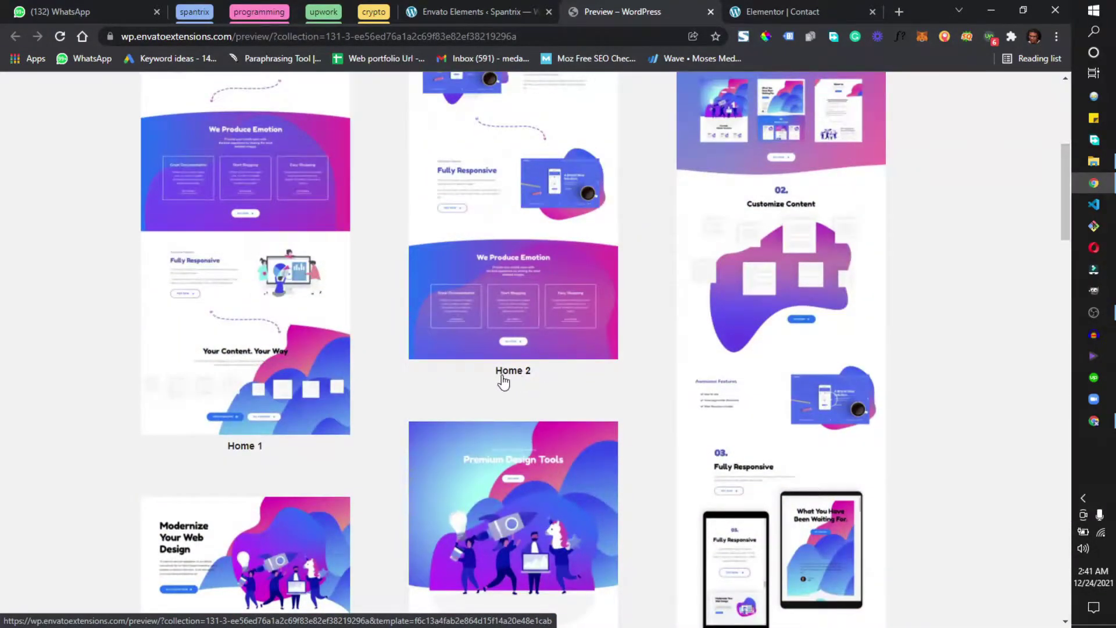
scroll(449, 359, up, 6)
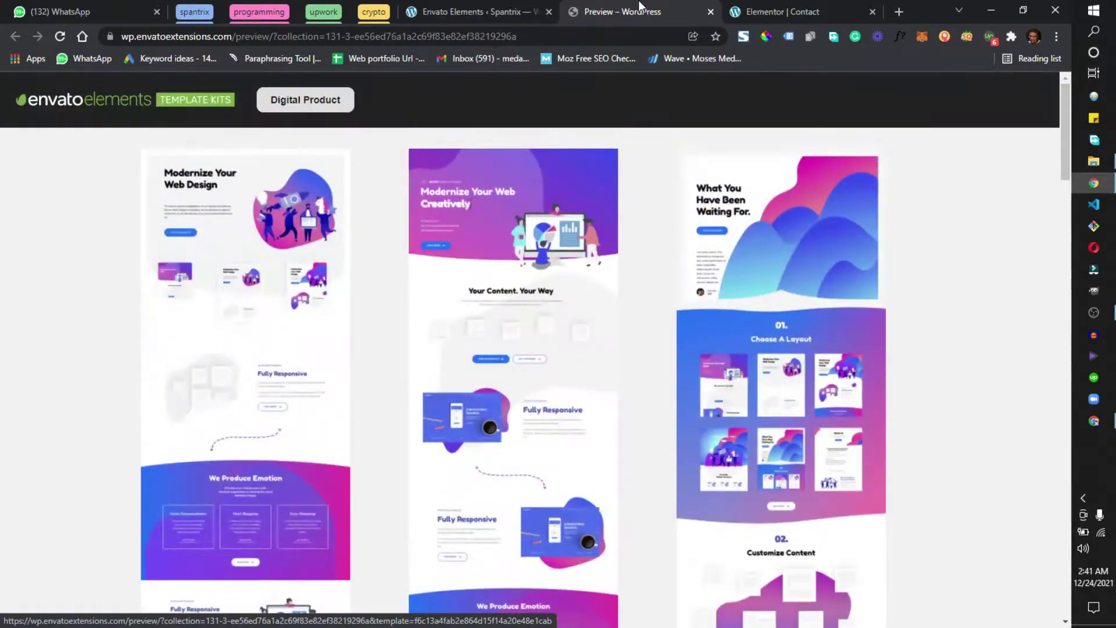
click(770, 4)
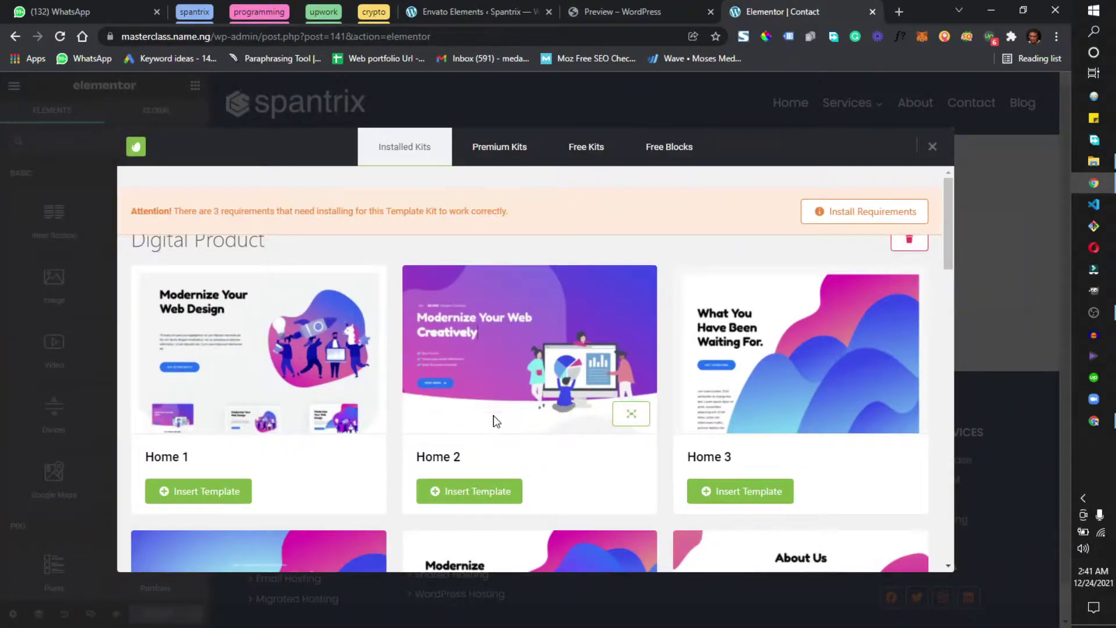
Step: Insert the Digital Product kit's Home 2 template into the Contact page and review it
click(494, 495)
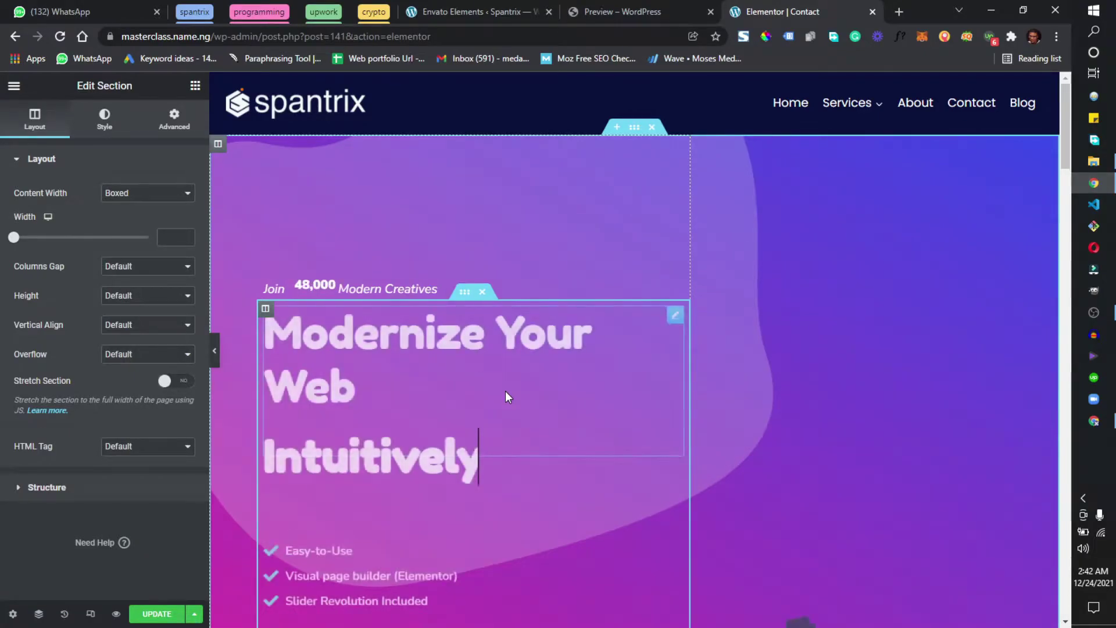
scroll(591, 354, down, 12)
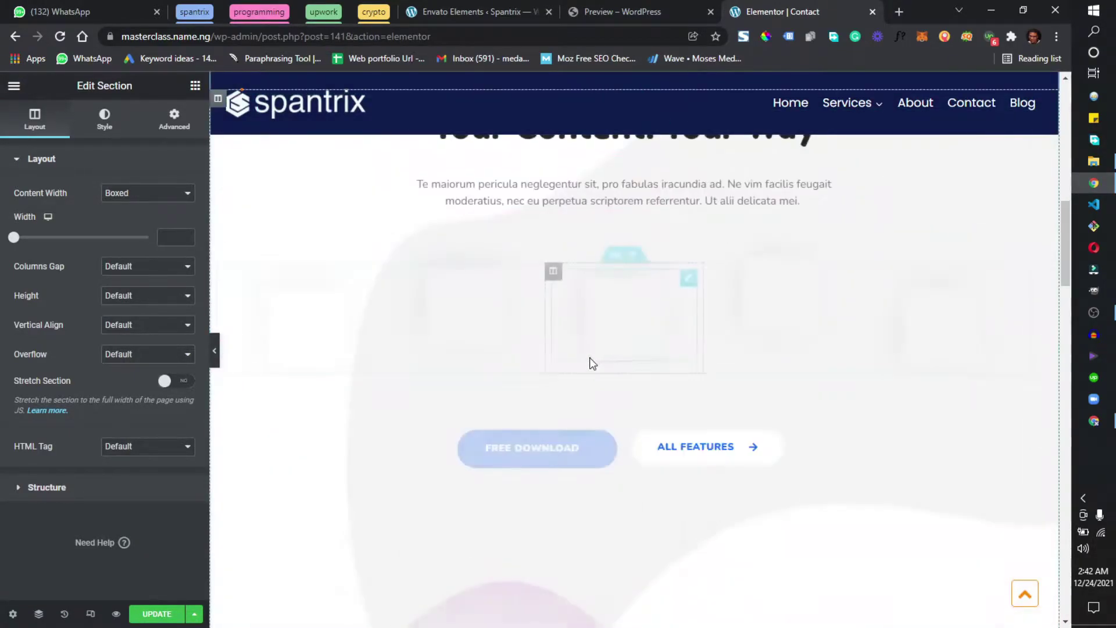
scroll(591, 364, down, 15)
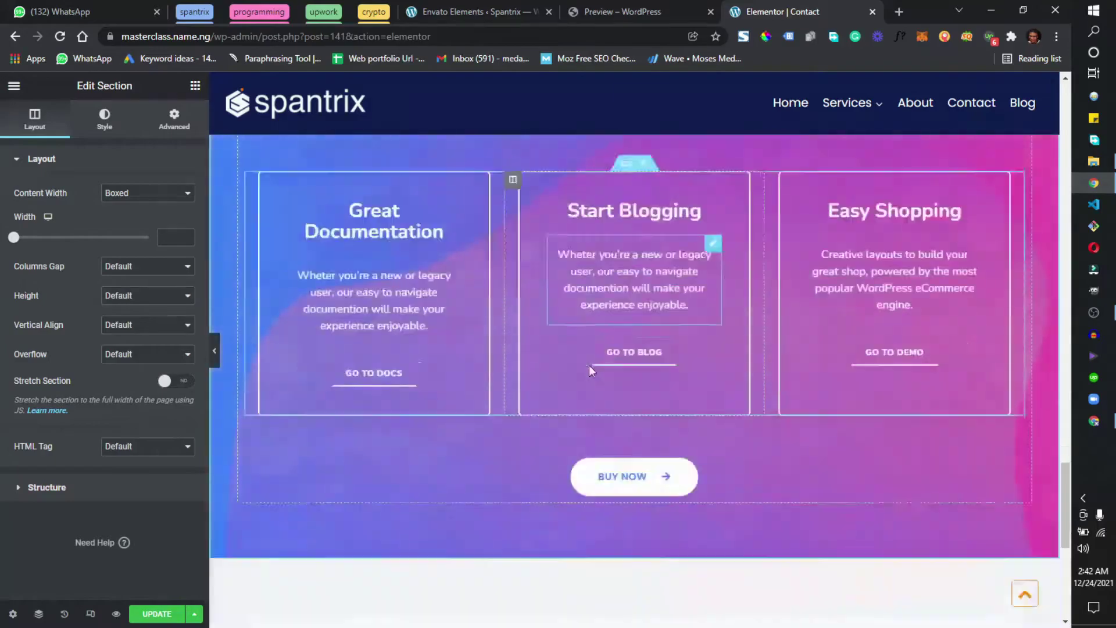
scroll(589, 365, down, 5)
scroll(588, 365, up, 12)
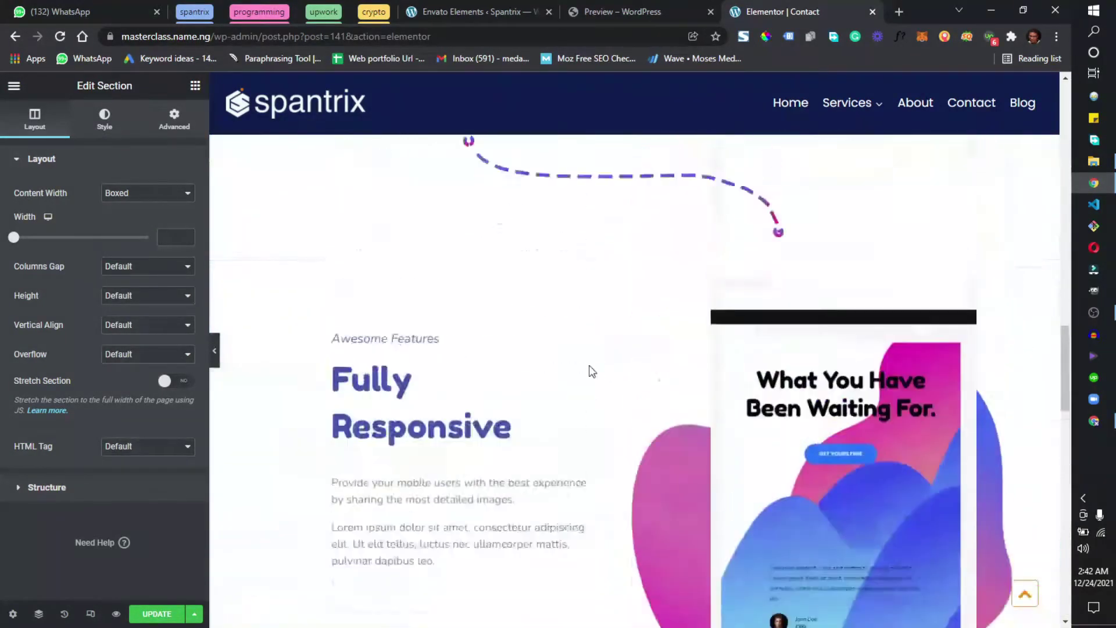
scroll(590, 369, up, 10)
scroll(629, 486, down, 7)
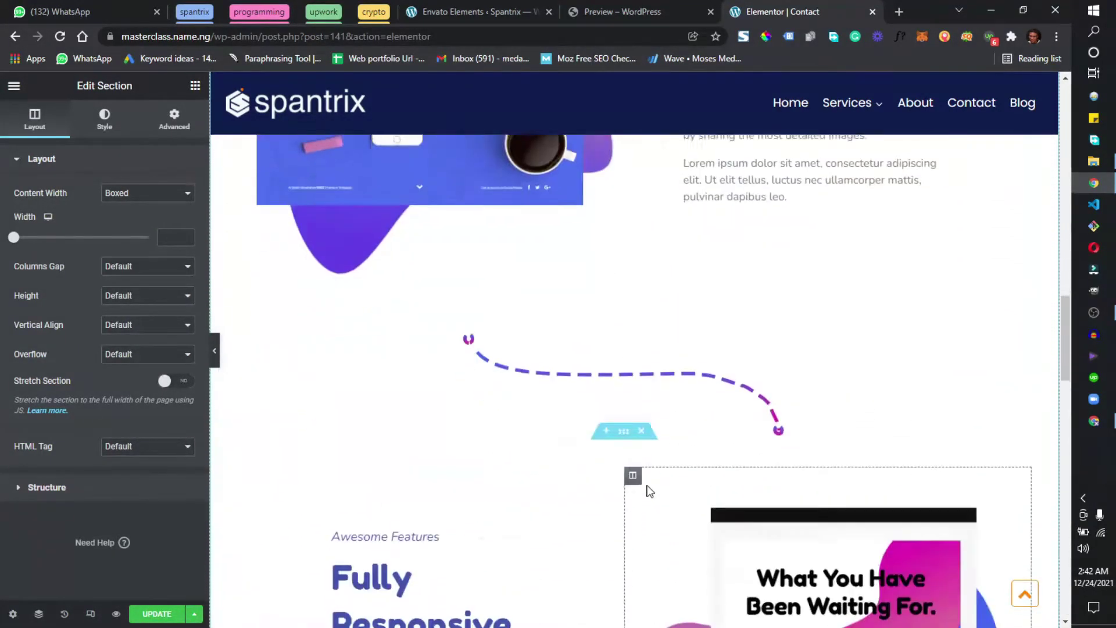
scroll(660, 379, up, 10)
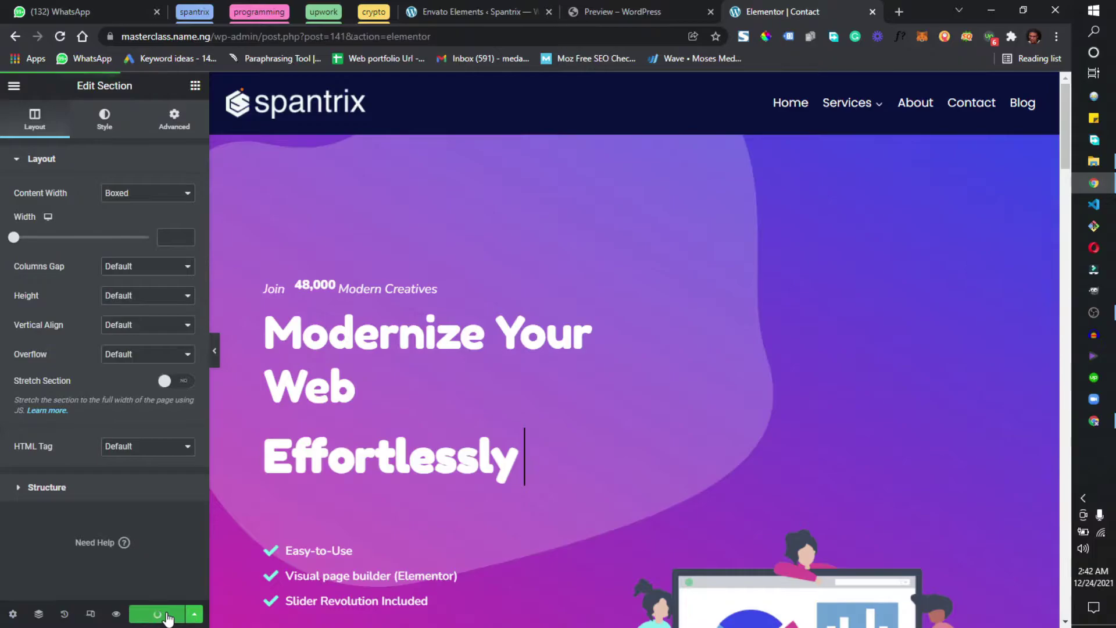
Step: Save the Contact page and preview it live, headline rotating Intuitively/Creatively/Effortlessly
click(115, 615)
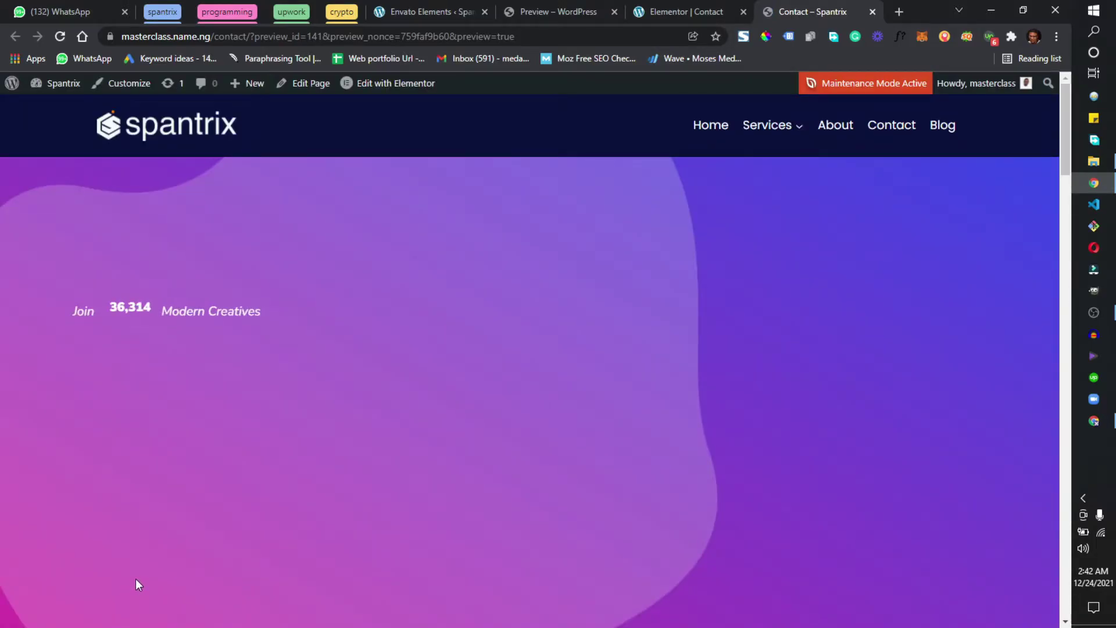
scroll(307, 555, down, 5)
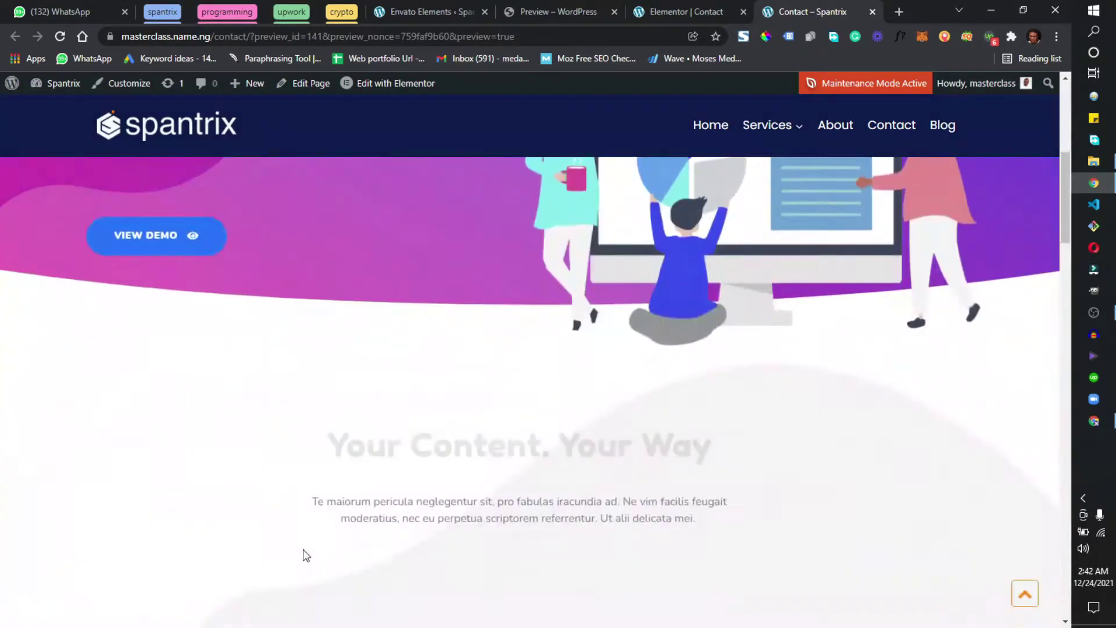
scroll(306, 549, down, 10)
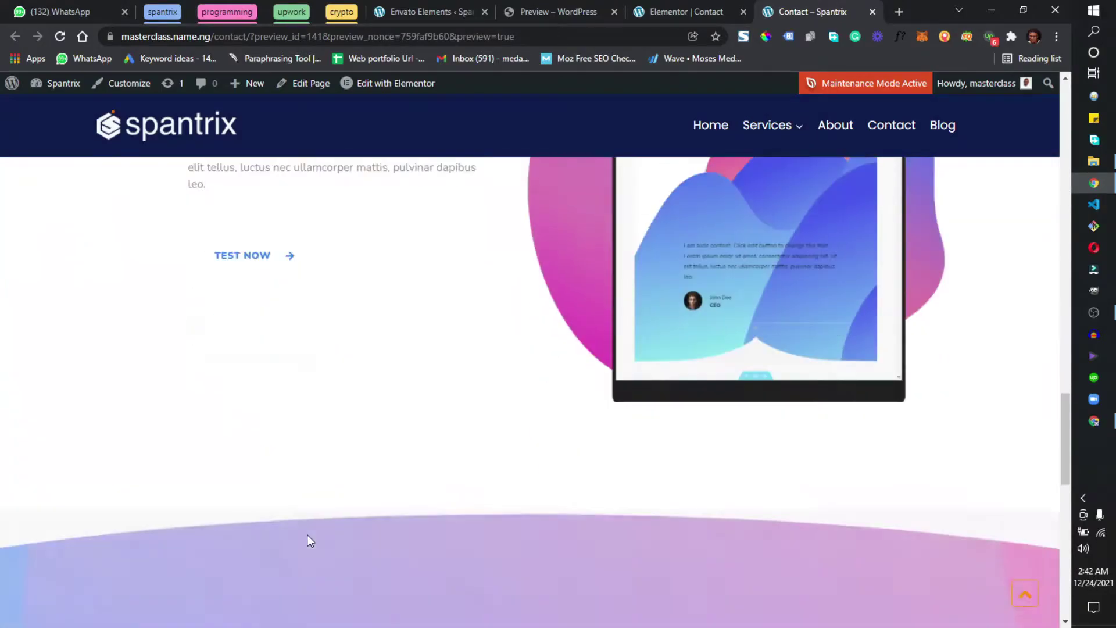
scroll(308, 536, up, 15)
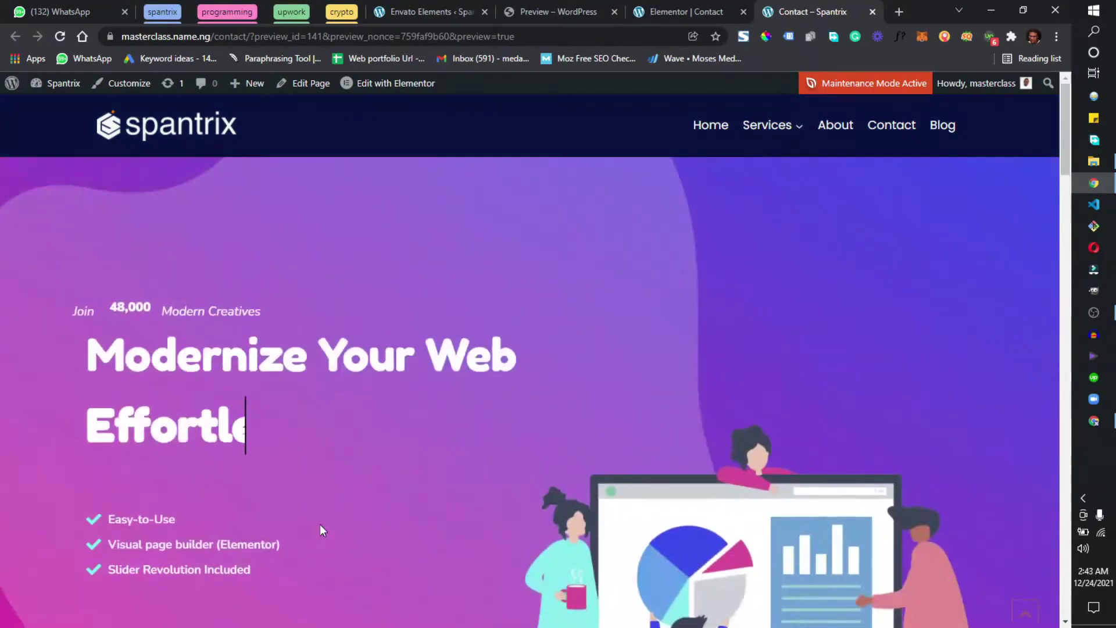
scroll(340, 546, down, 5)
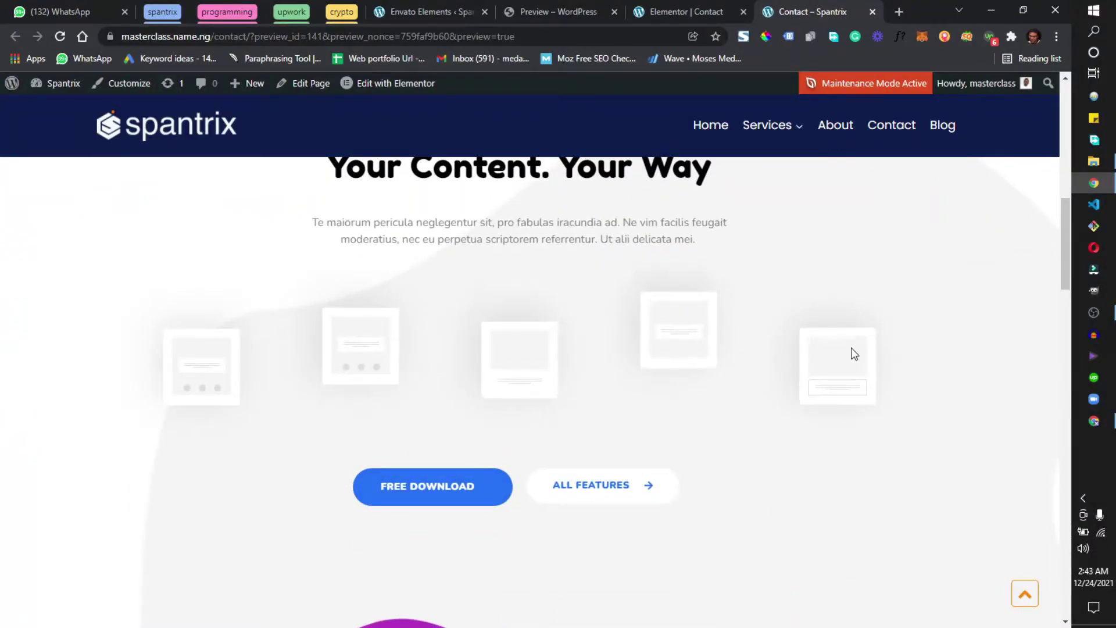
scroll(573, 464, up, 5)
scroll(627, 473, down, 12)
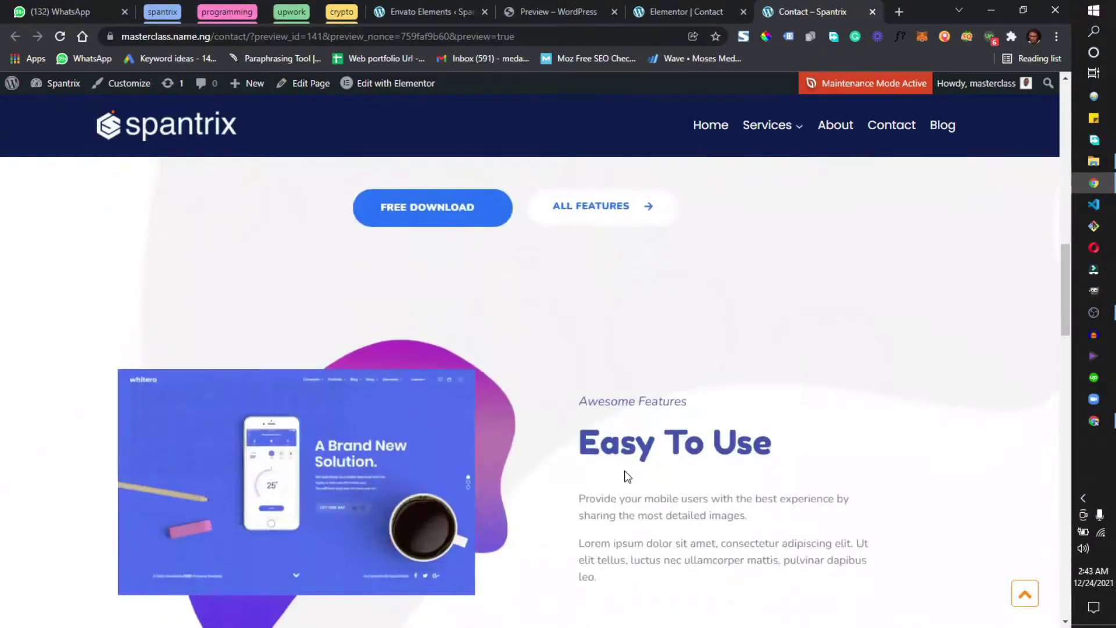
scroll(627, 476, down, 10)
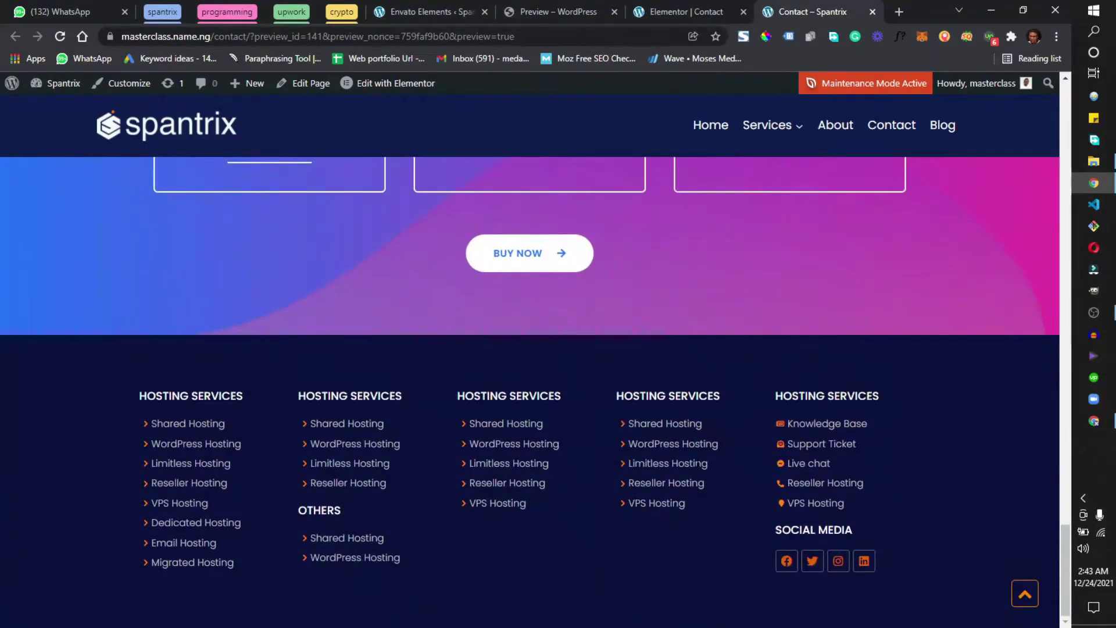
scroll(697, 466, up, 15)
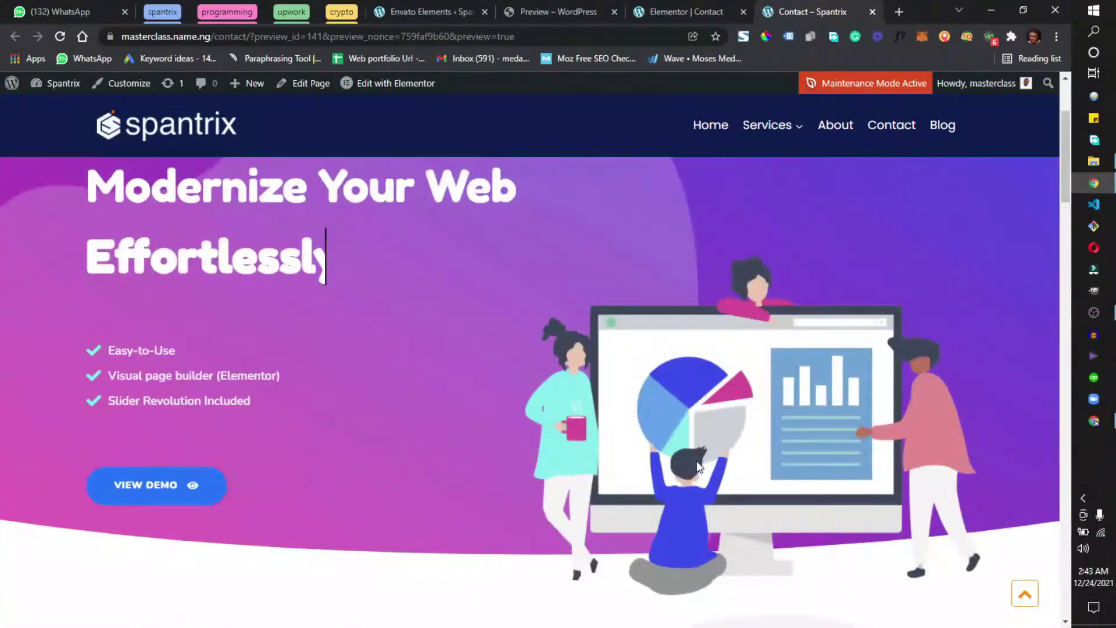
scroll(696, 460, up, 3)
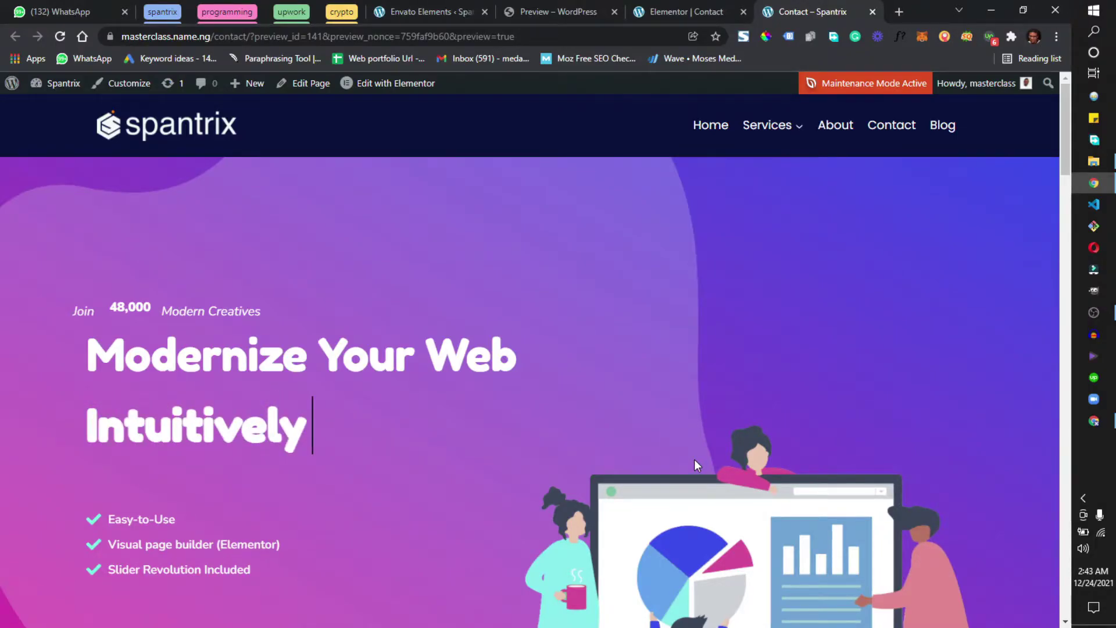
Step: Go back to the Contact page's Elementor editor and scroll to the features section
scroll(693, 460, down, 10)
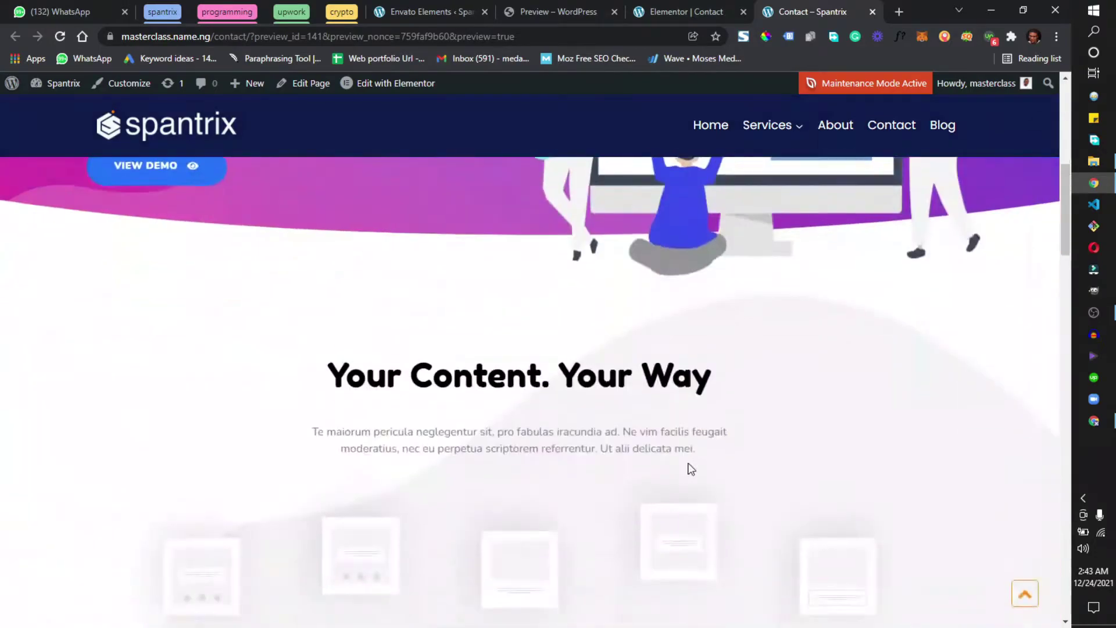
scroll(633, 495, down, 10)
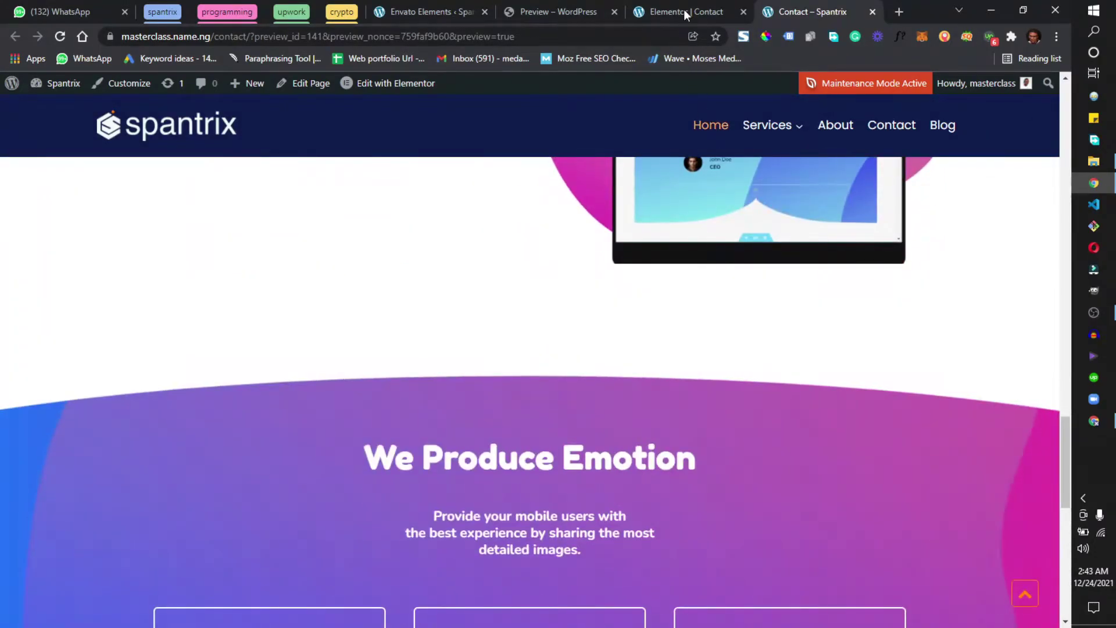
click(684, 10)
scroll(583, 400, down, 6)
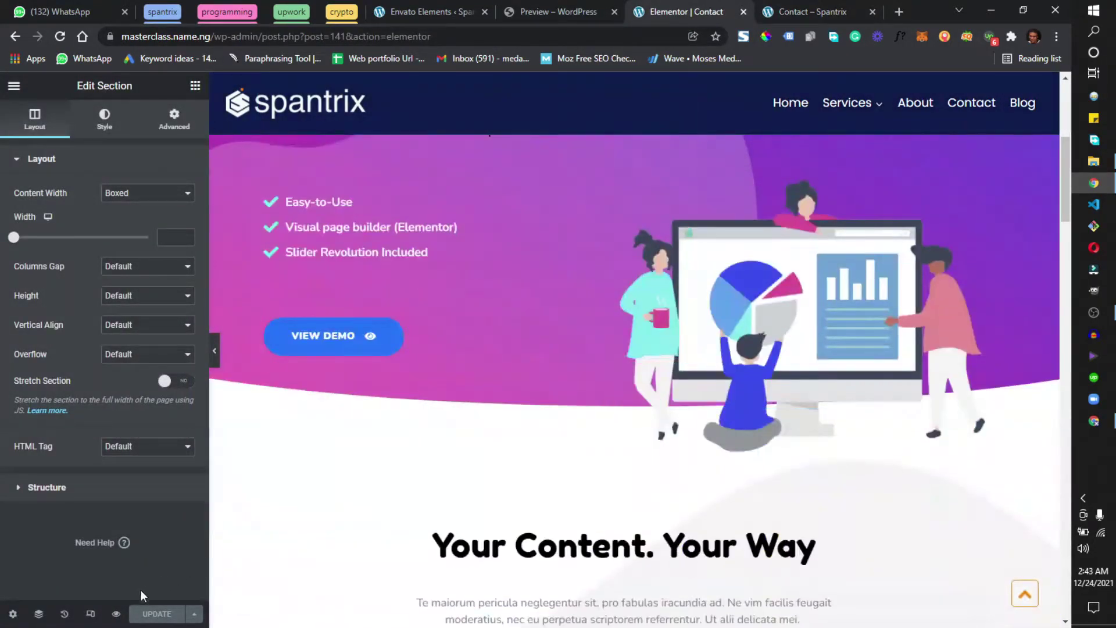
Step: Revert to 'Editing Started' in History to remove the imported layout, then reopen the Envato kits library
click(66, 614)
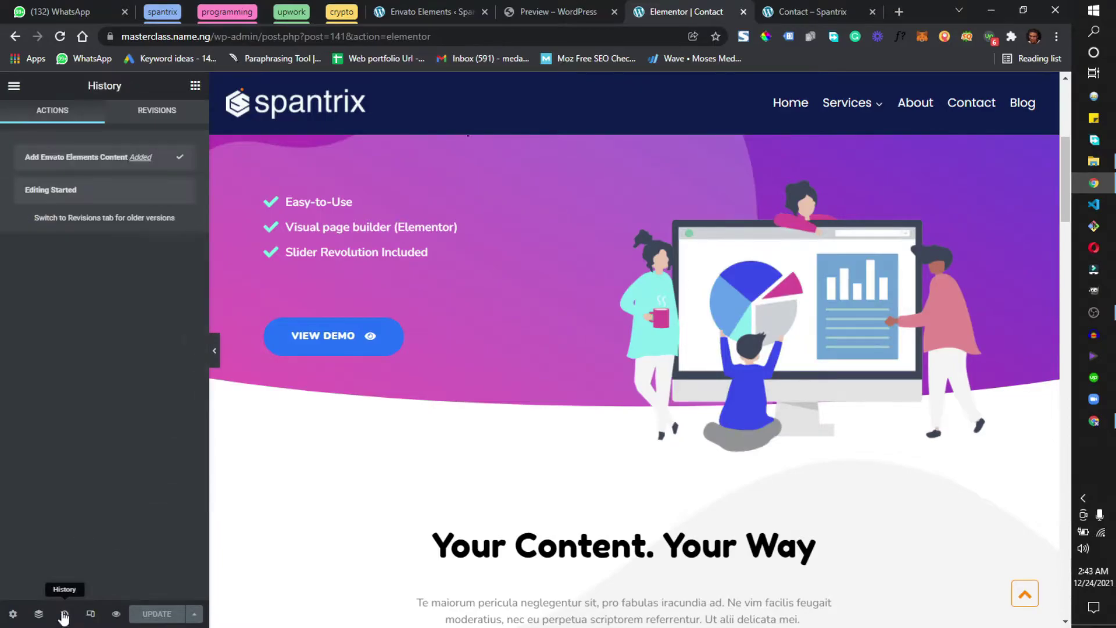
click(180, 192)
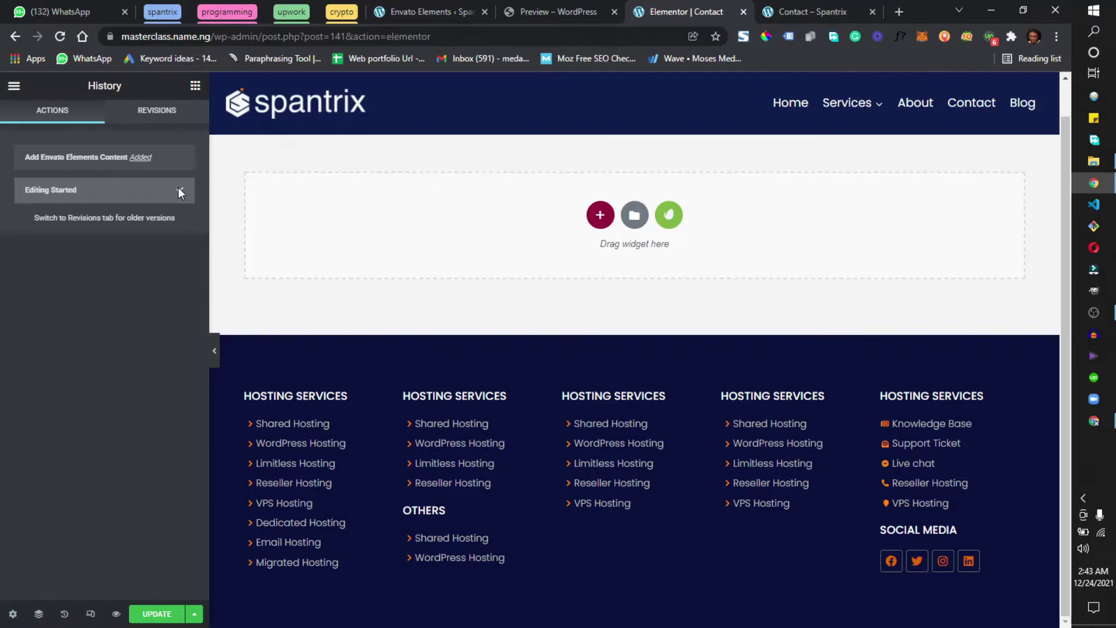
scroll(590, 308, up, 1)
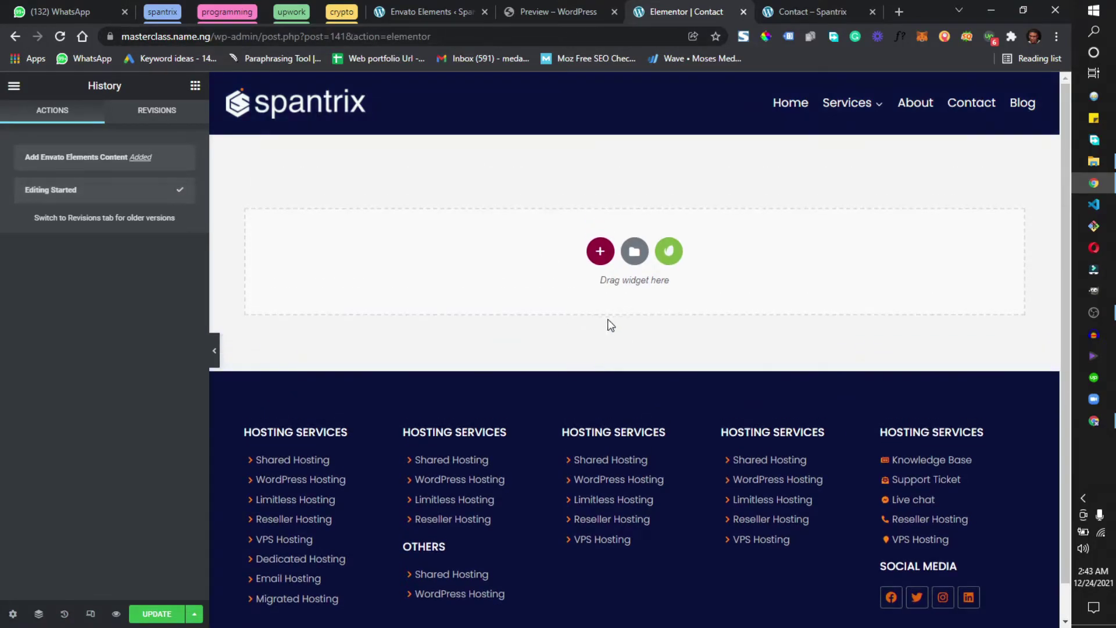
click(669, 253)
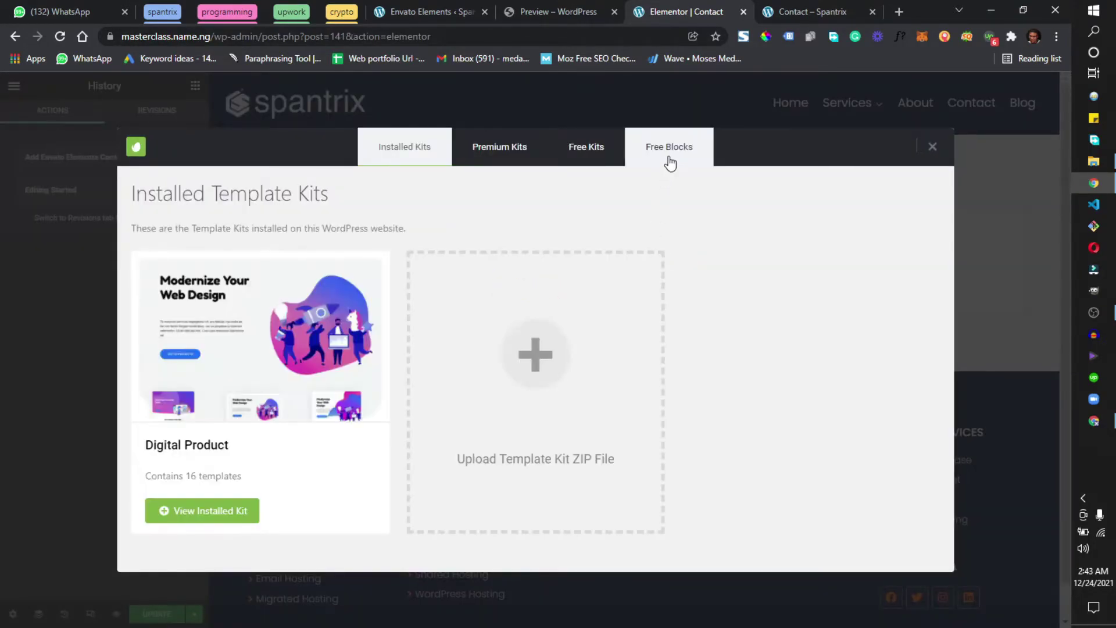
Step: Add the free 'Hero - Image Background' block with a rotating Creativity headline and two buttons
click(671, 161)
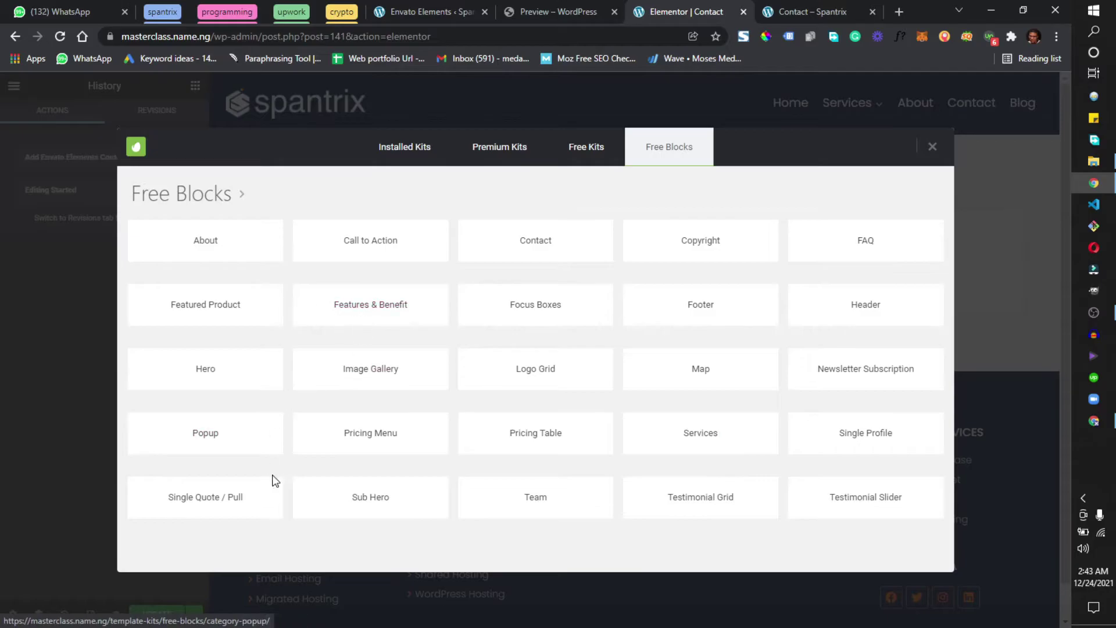
click(239, 388)
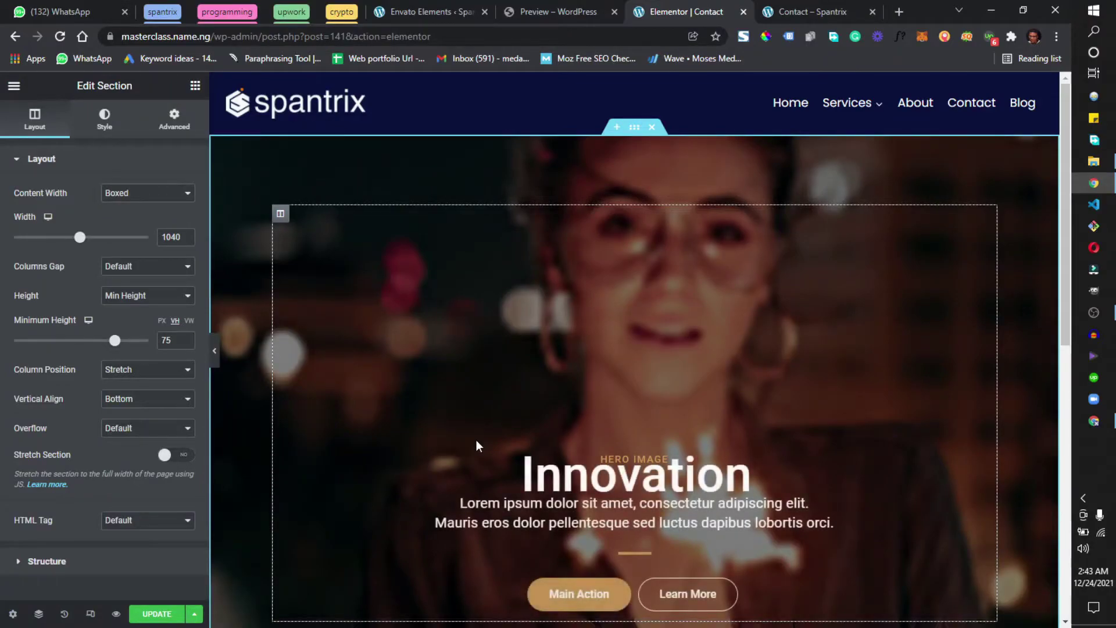
scroll(476, 445, down, 6)
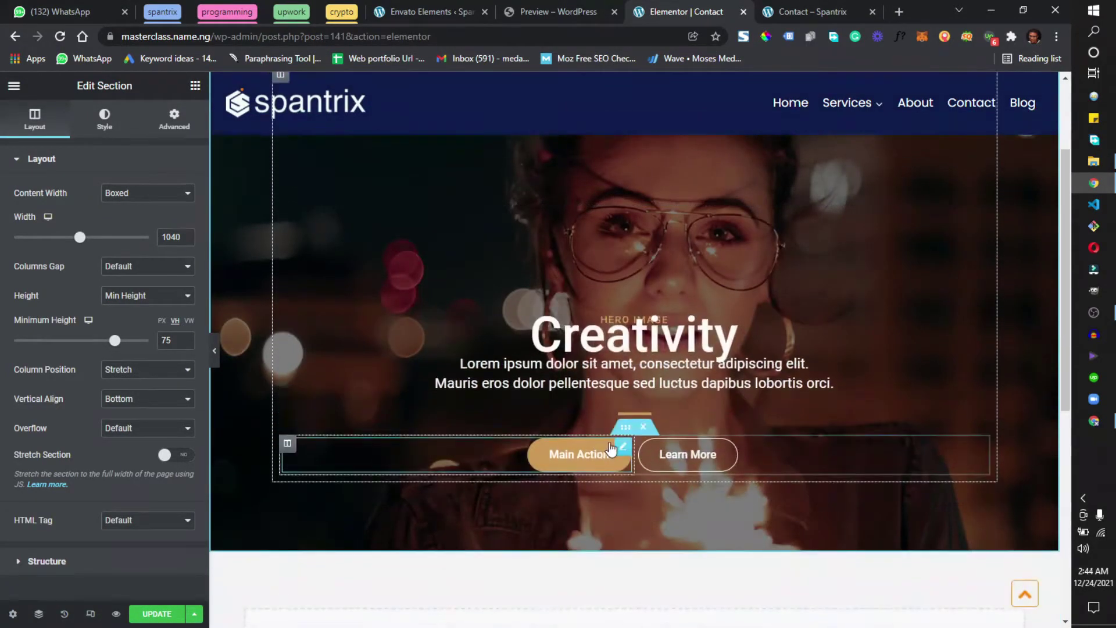
scroll(652, 459, up, 5)
scroll(652, 459, down, 8)
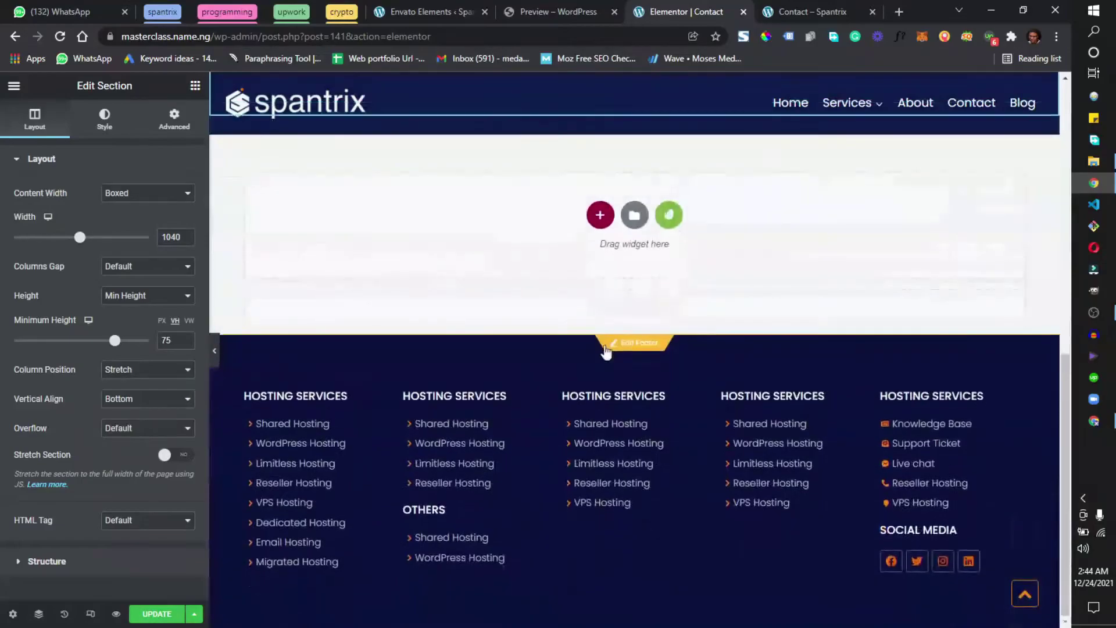
Step: Add the free 'Features & Benefit - List' block with feature columns around a shoe photo
click(670, 218)
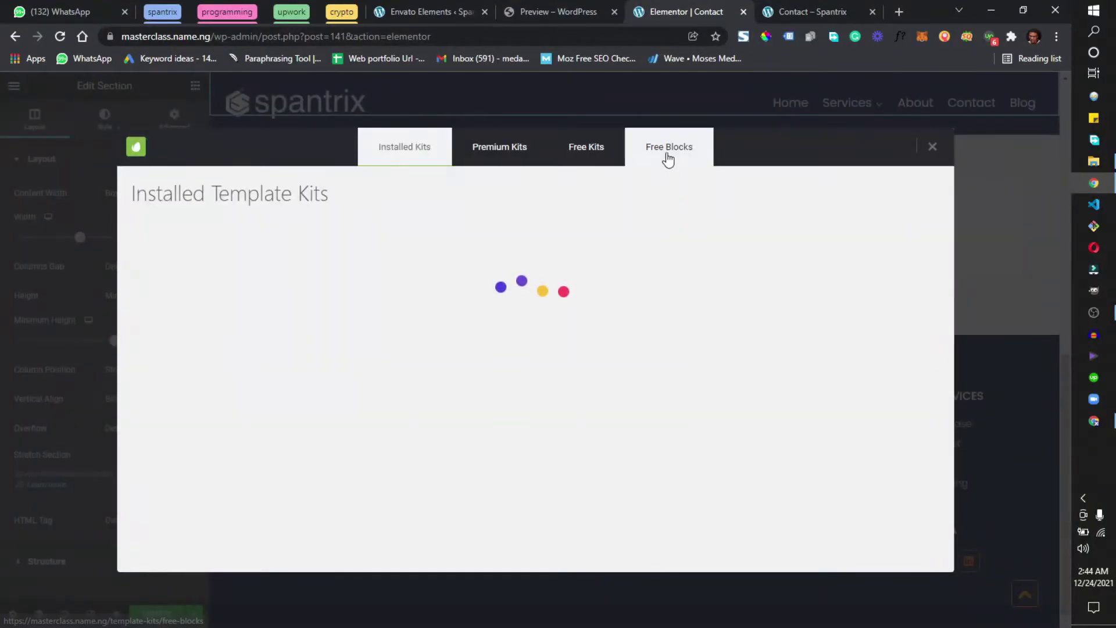
click(667, 156)
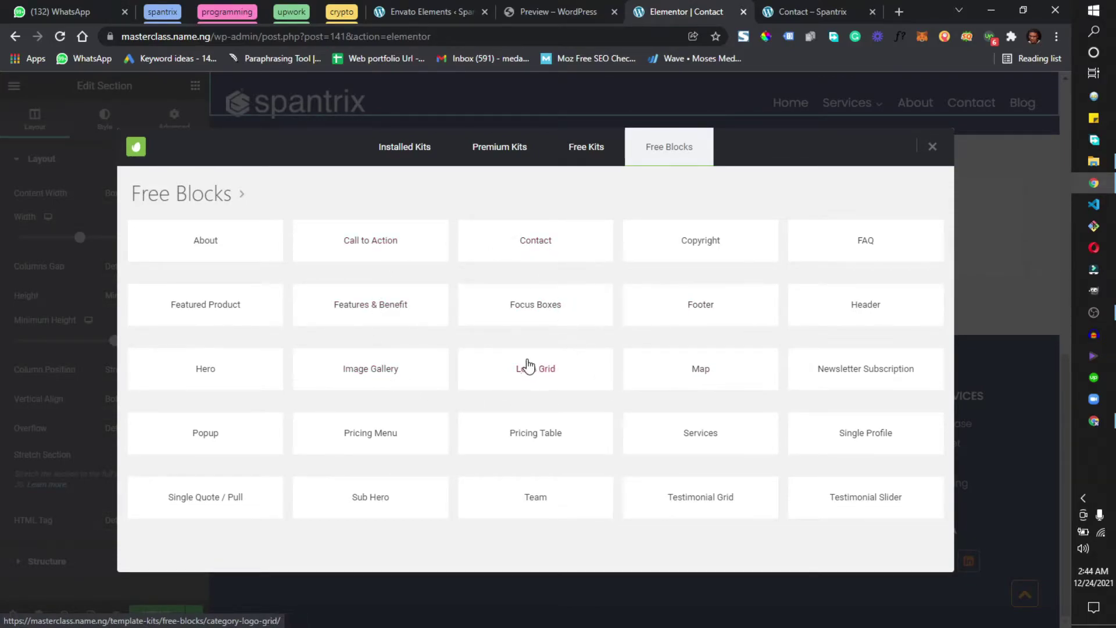
click(383, 309)
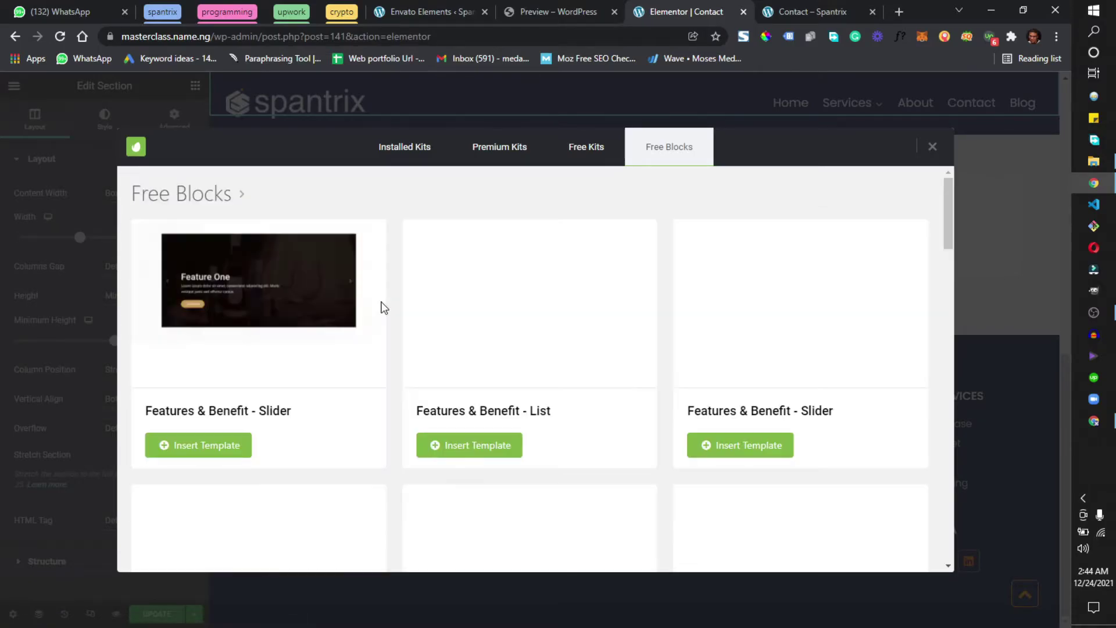
scroll(511, 428, down, 10)
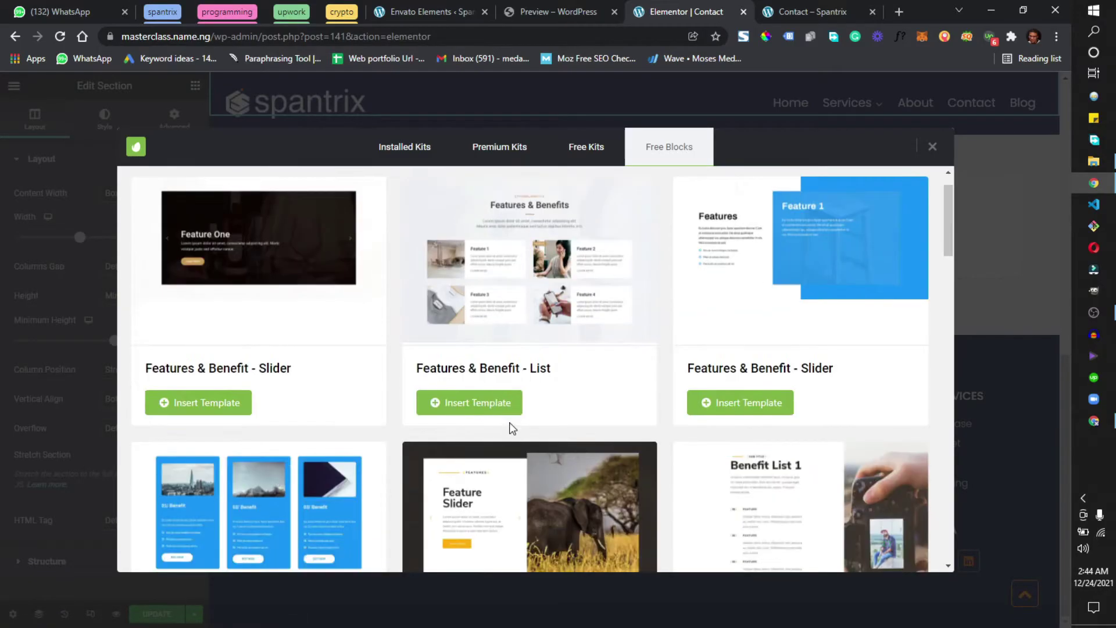
scroll(511, 429, up, 5)
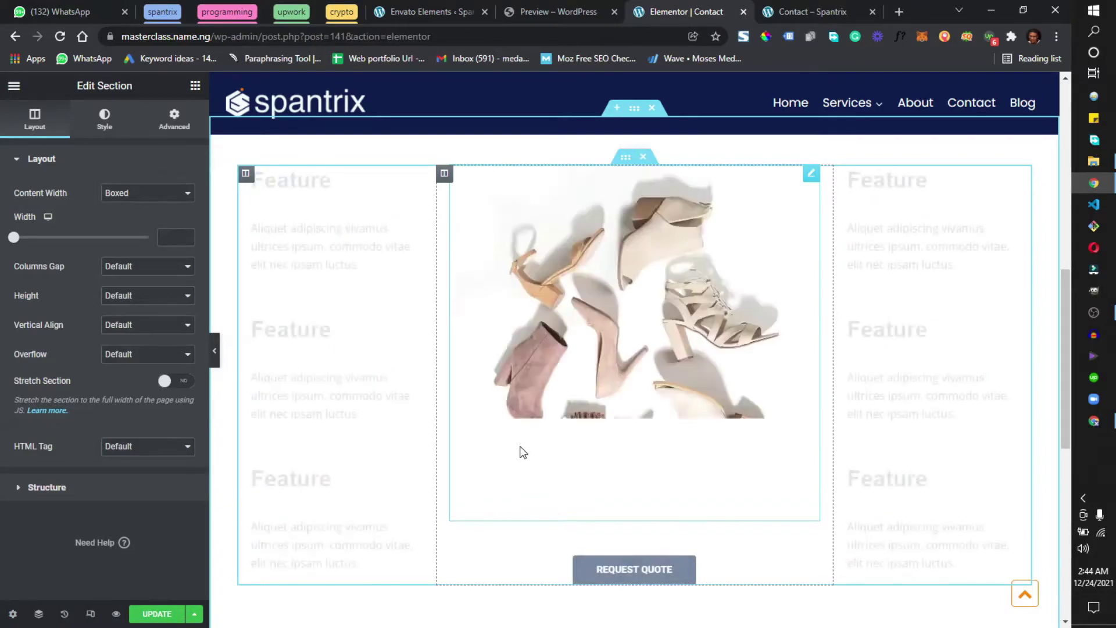
Step: Inspect the hero's rotating Innovation/Creativity headline and its Lorem ipsum subheading
scroll(523, 453, up, 10)
scroll(539, 381, down, 10)
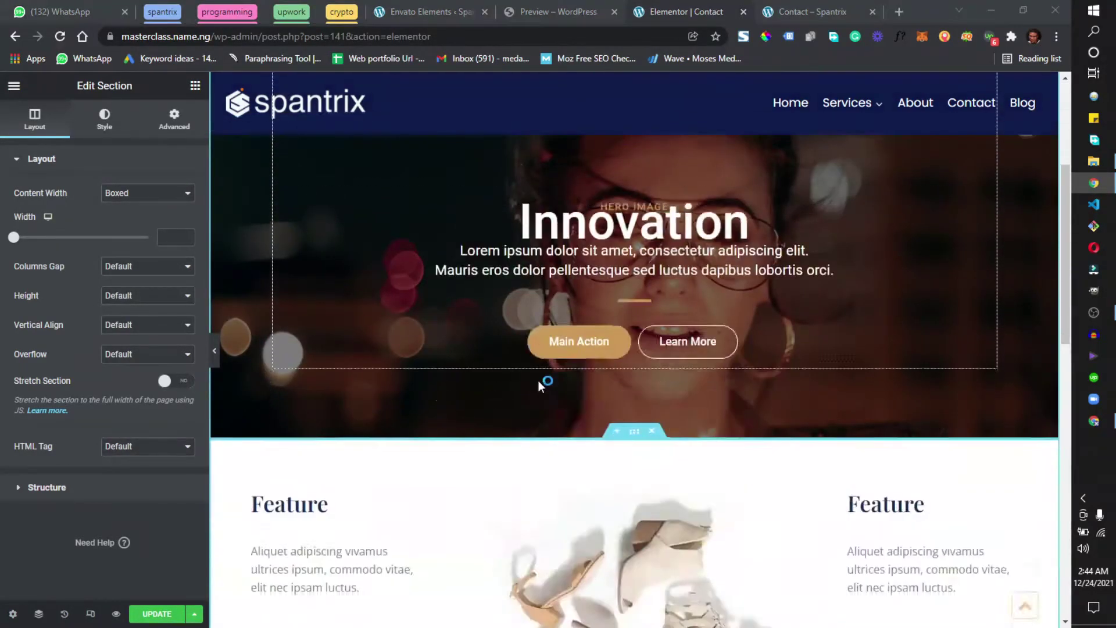
scroll(557, 458, up, 5)
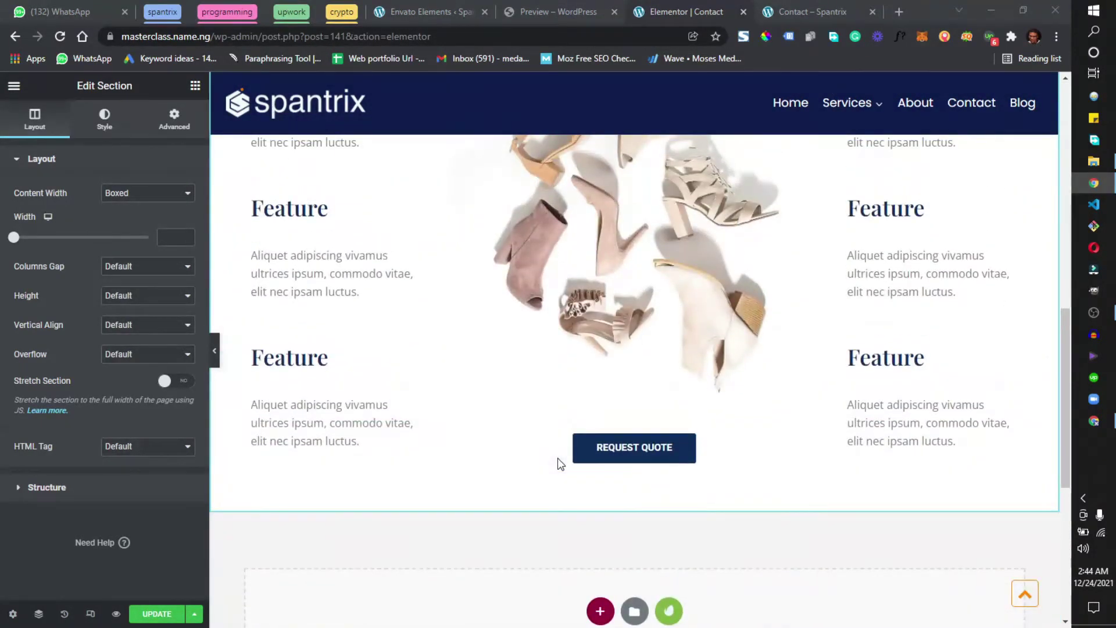
scroll(367, 387, up, 3)
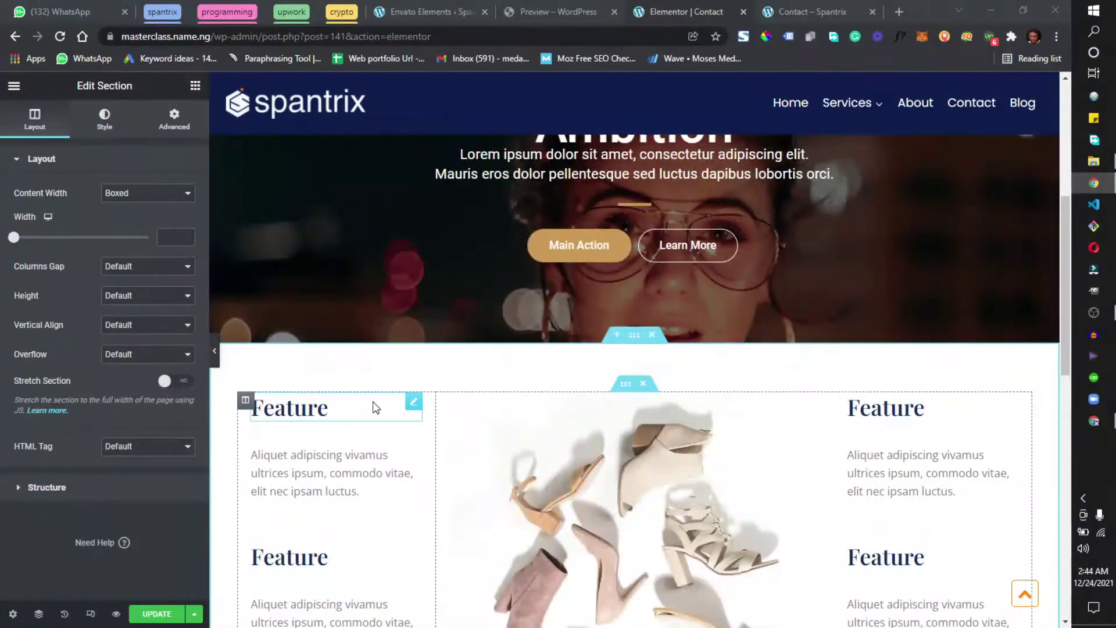
scroll(407, 407, up, 5)
scroll(431, 421, down, 2)
scroll(439, 448, down, 2)
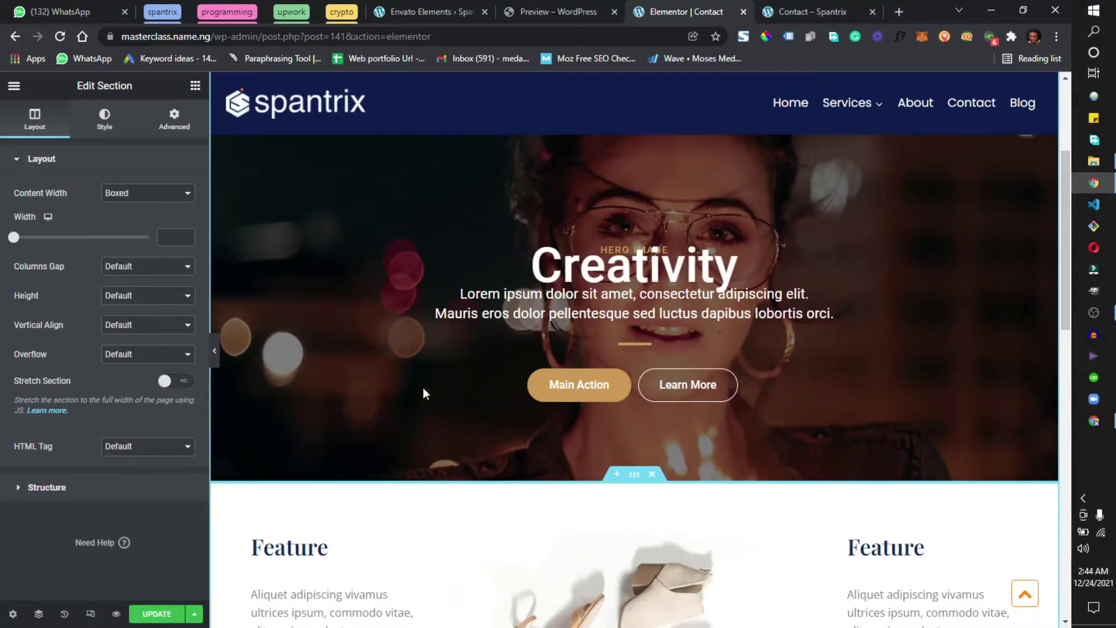
click(373, 278)
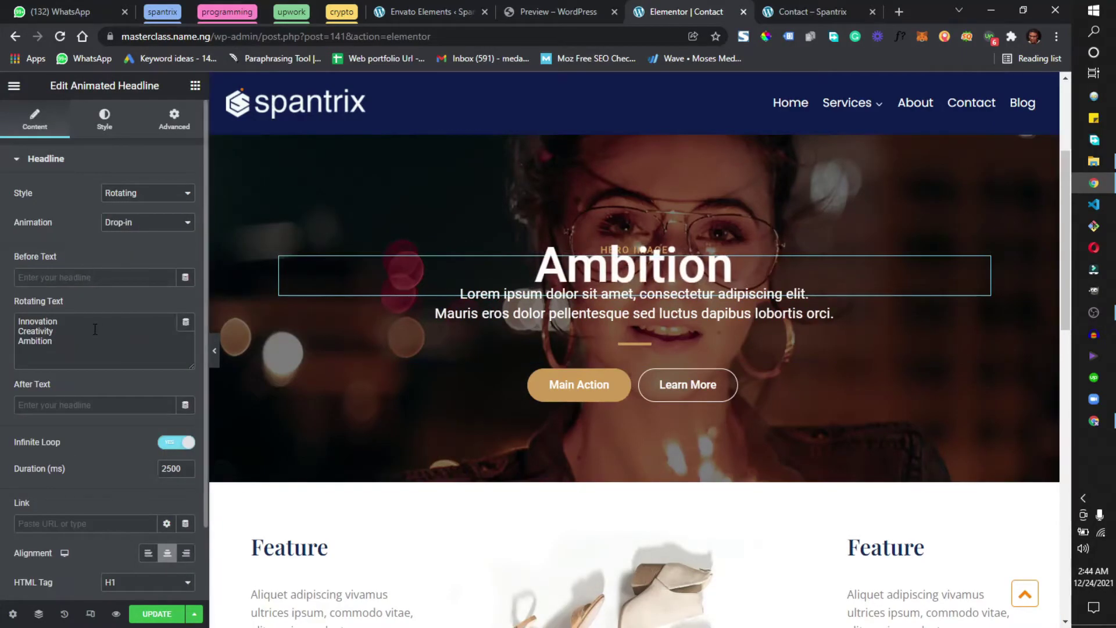
click(831, 313)
Step: Scroll down the page and reopen the Envato Elements template kits library
scroll(639, 378, down, 1)
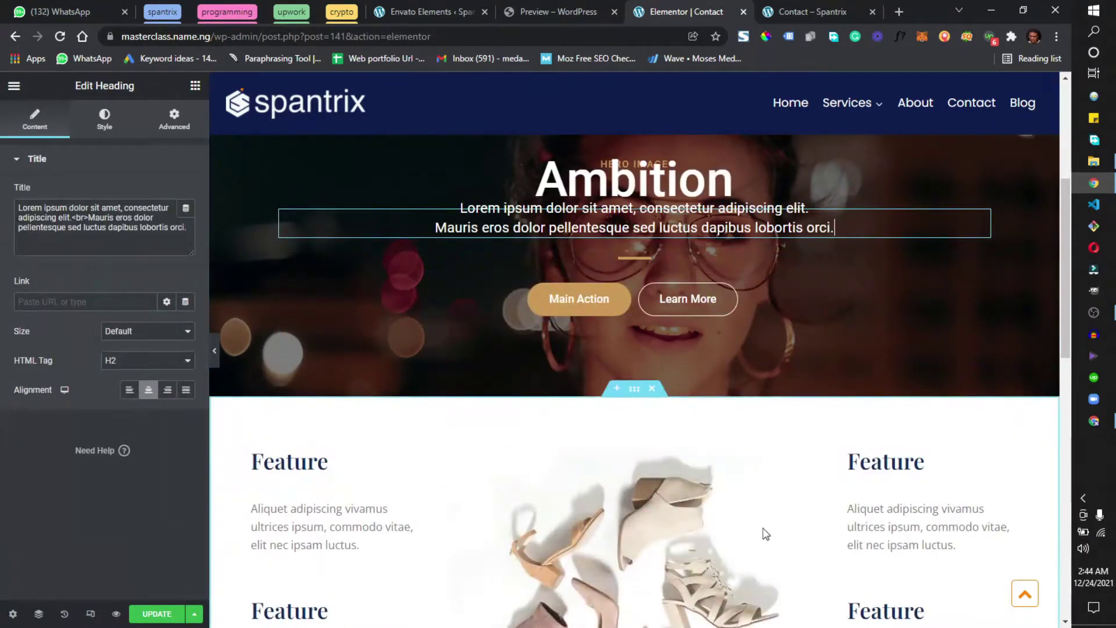
scroll(766, 534, down, 4)
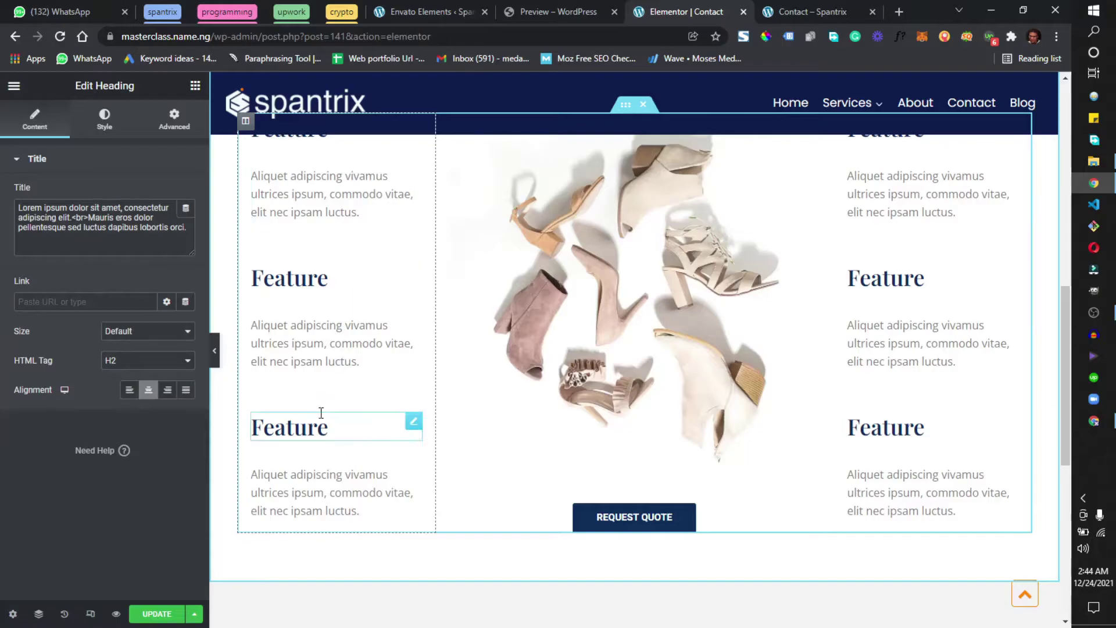
scroll(640, 552, up, 5)
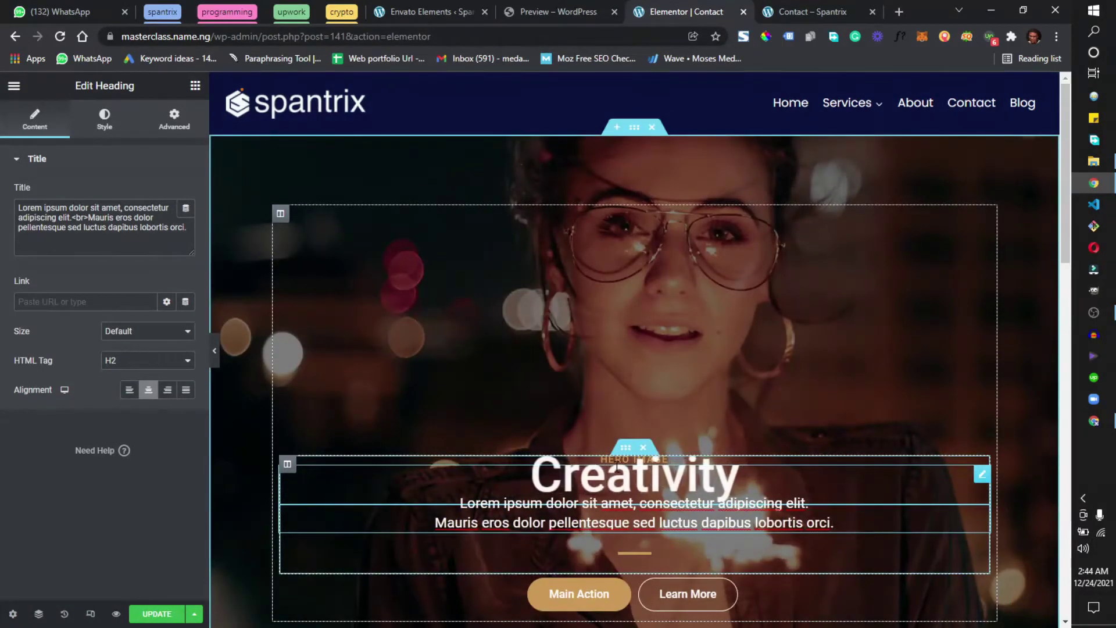
scroll(585, 431, down, 4)
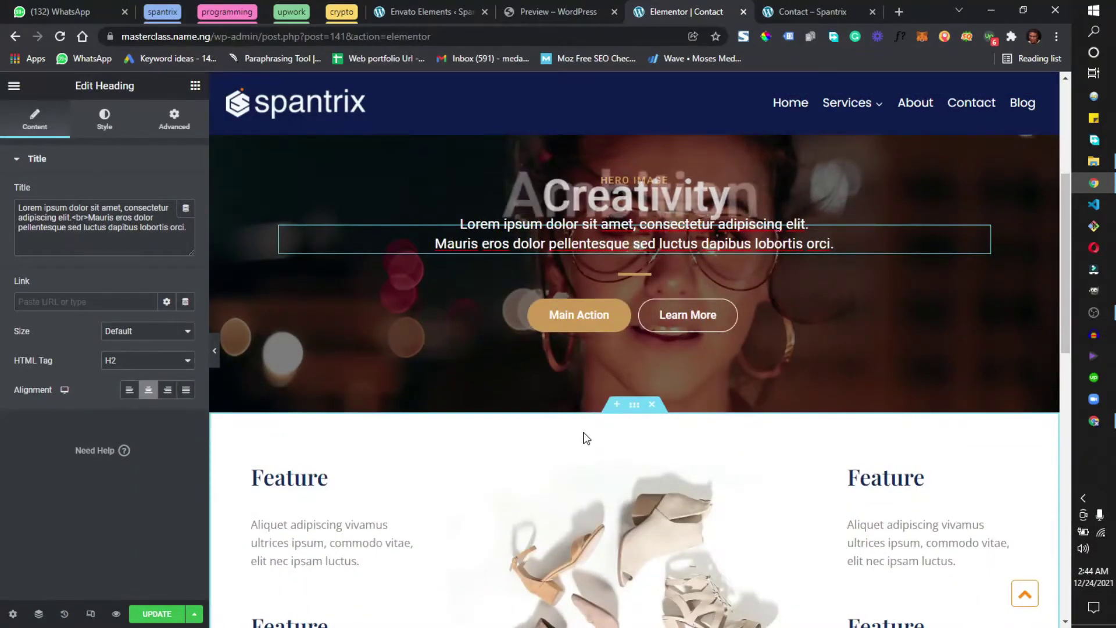
scroll(586, 438, down, 10)
click(668, 213)
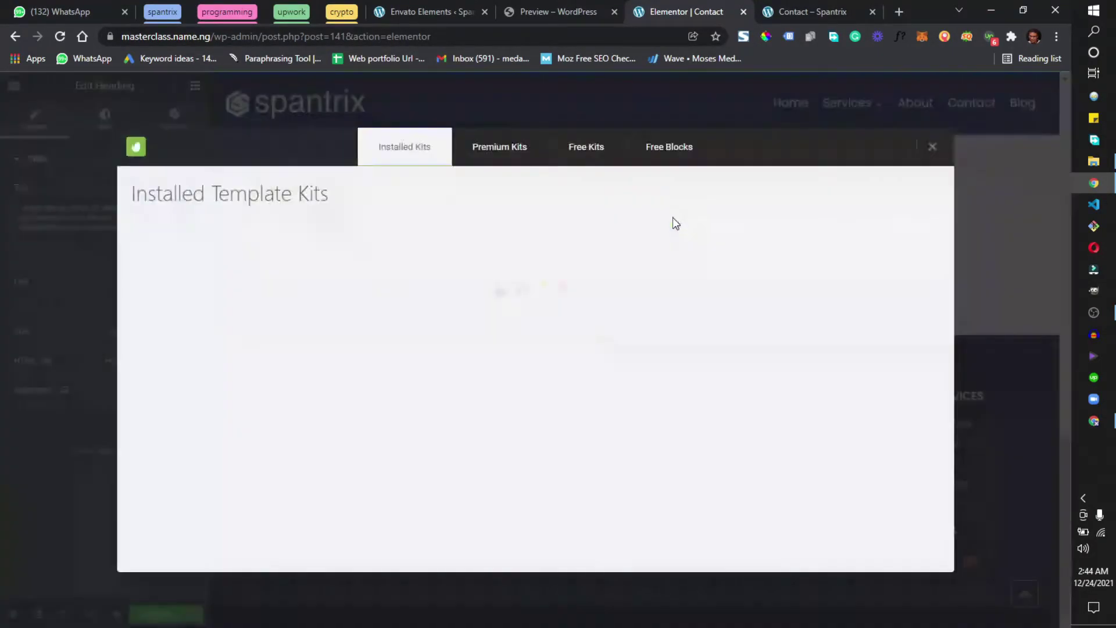
Step: Browse the free template kits in the Envato Elements Free Blocks library
click(675, 147)
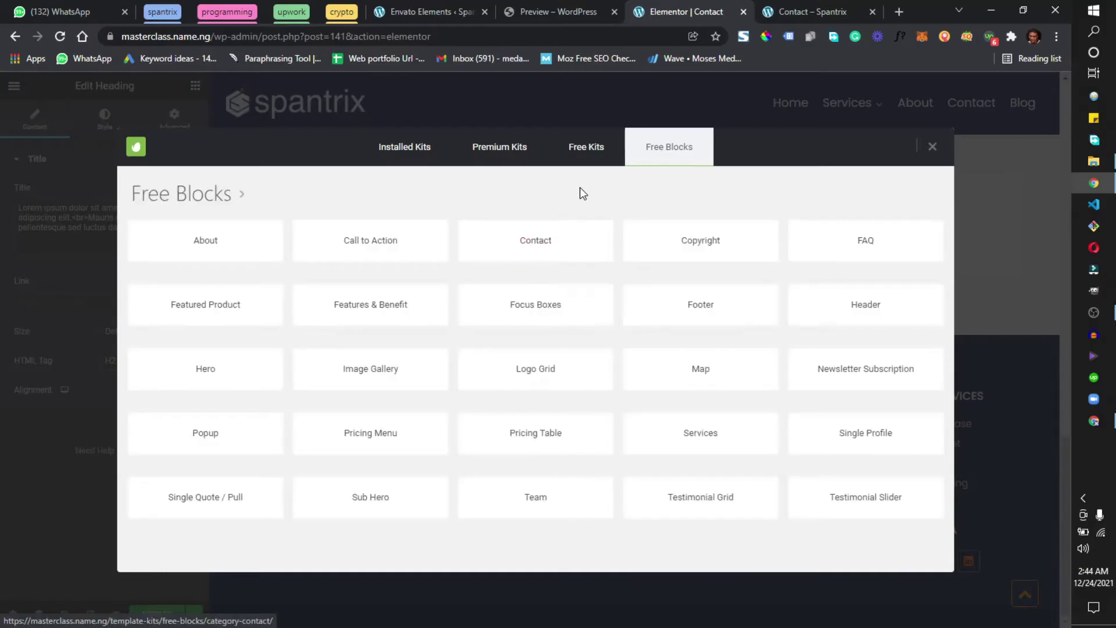
click(586, 163)
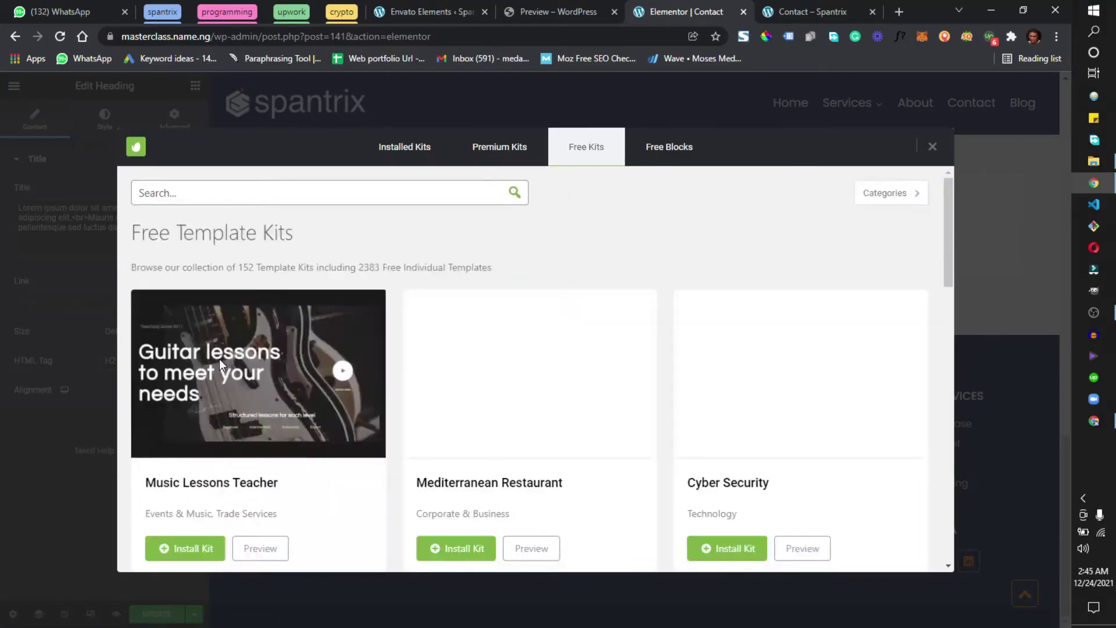
scroll(433, 397, down, 1)
scroll(434, 397, down, 2)
scroll(524, 291, up, 3)
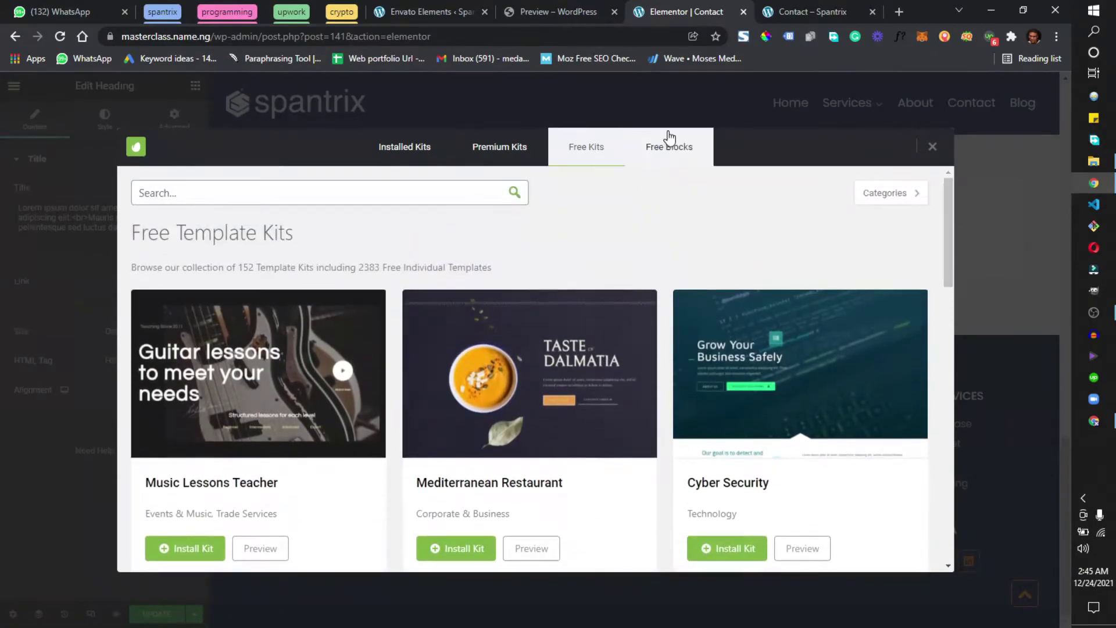
Step: View the installed Digital Product kit's Contact templates, then its full-page preview tab
click(668, 147)
click(412, 163)
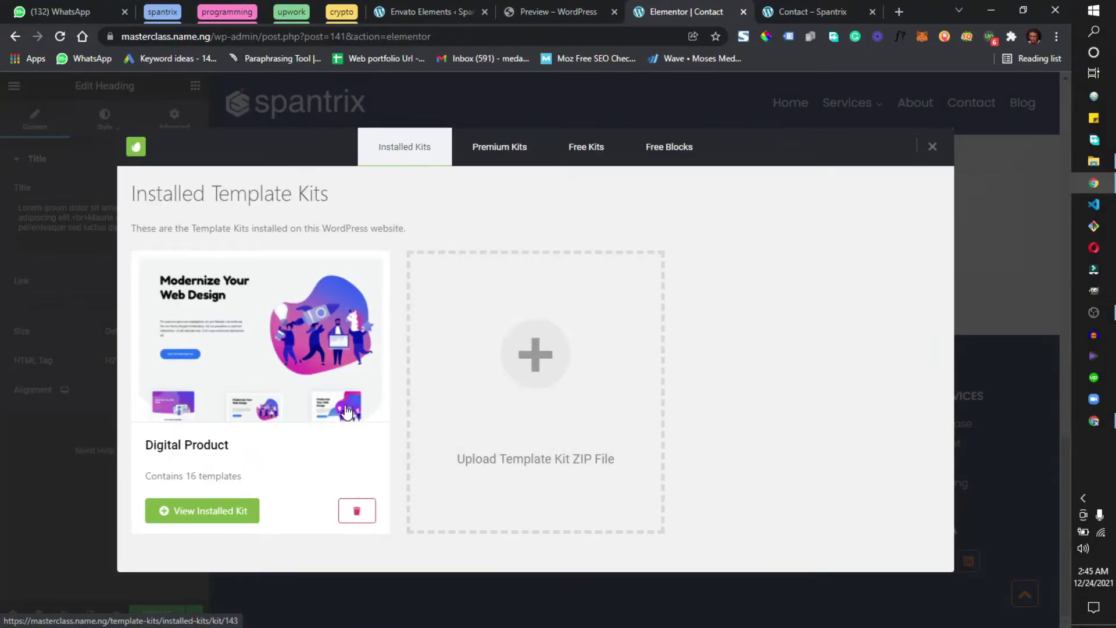
click(215, 513)
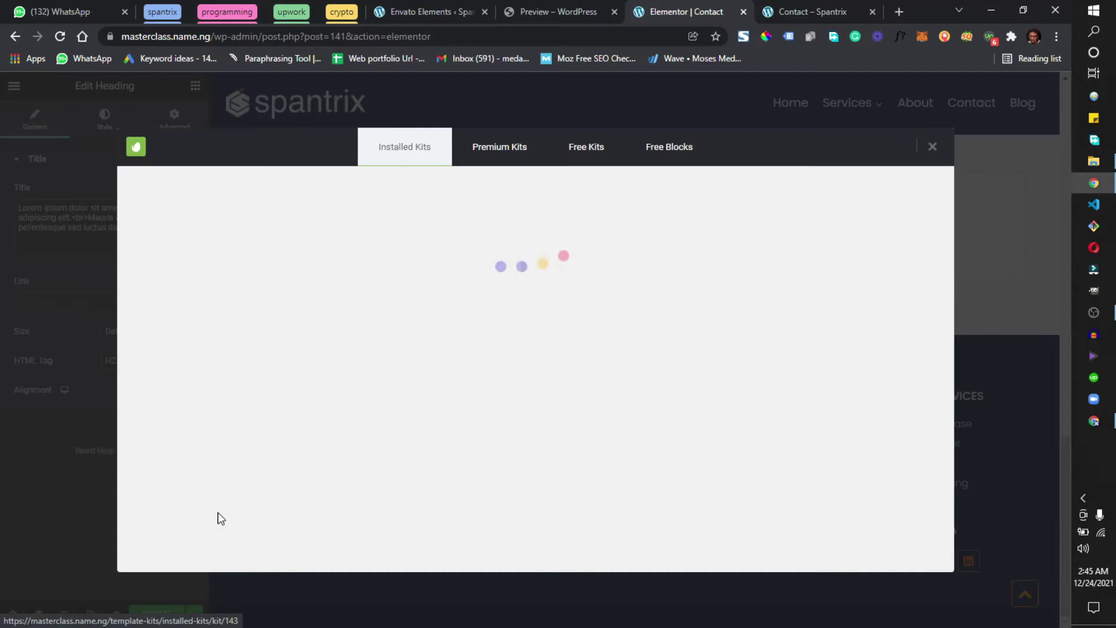
scroll(585, 225, down, 15)
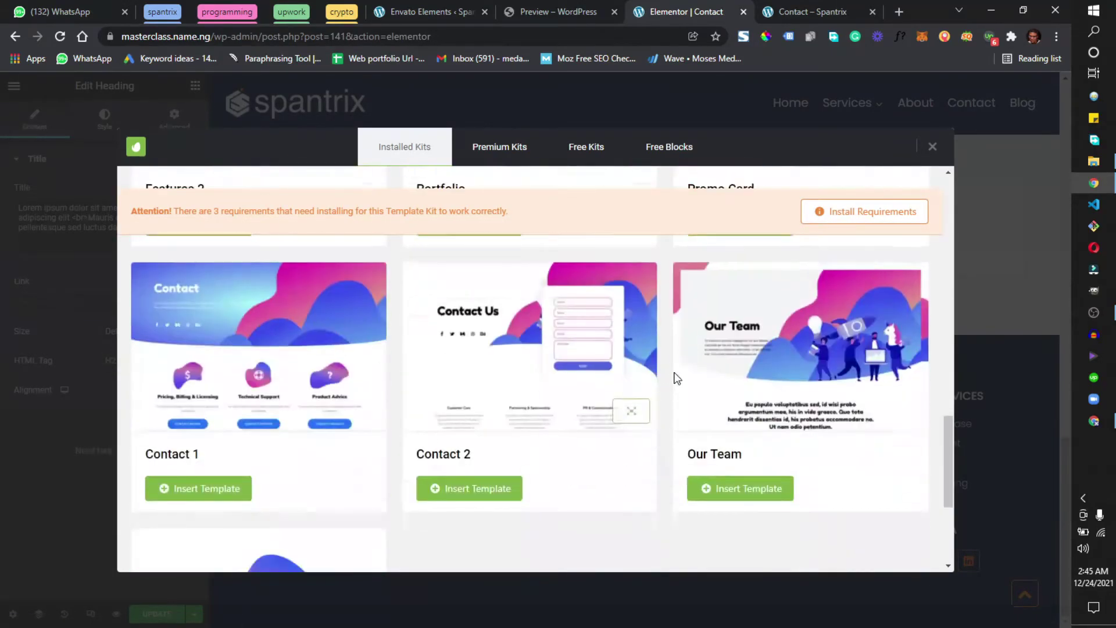
scroll(685, 370, up, 2)
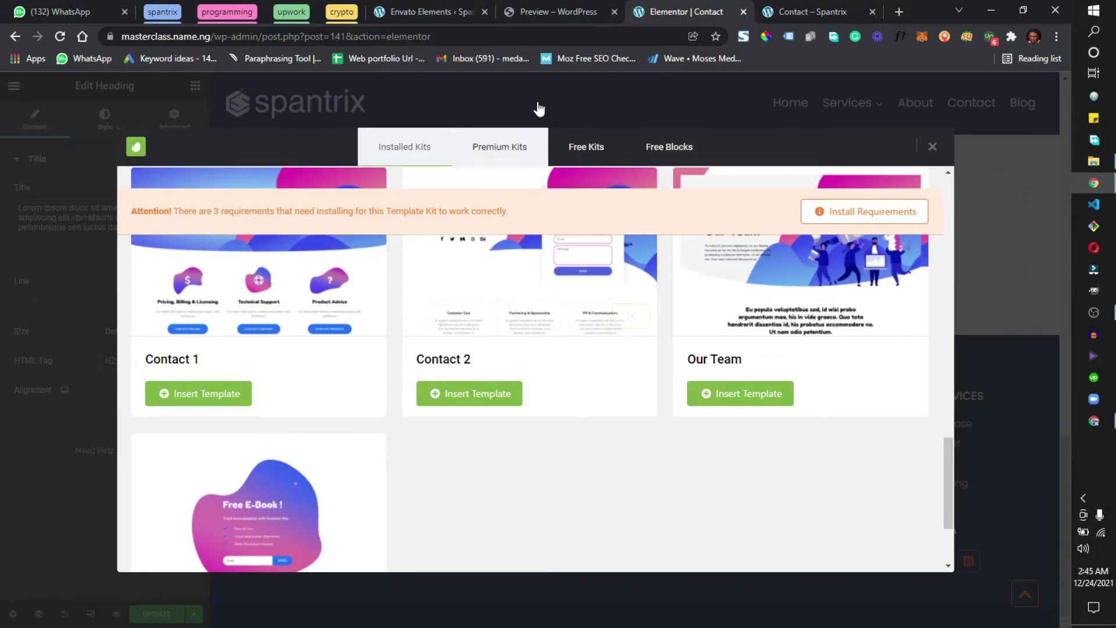
click(556, 12)
scroll(593, 301, down, 15)
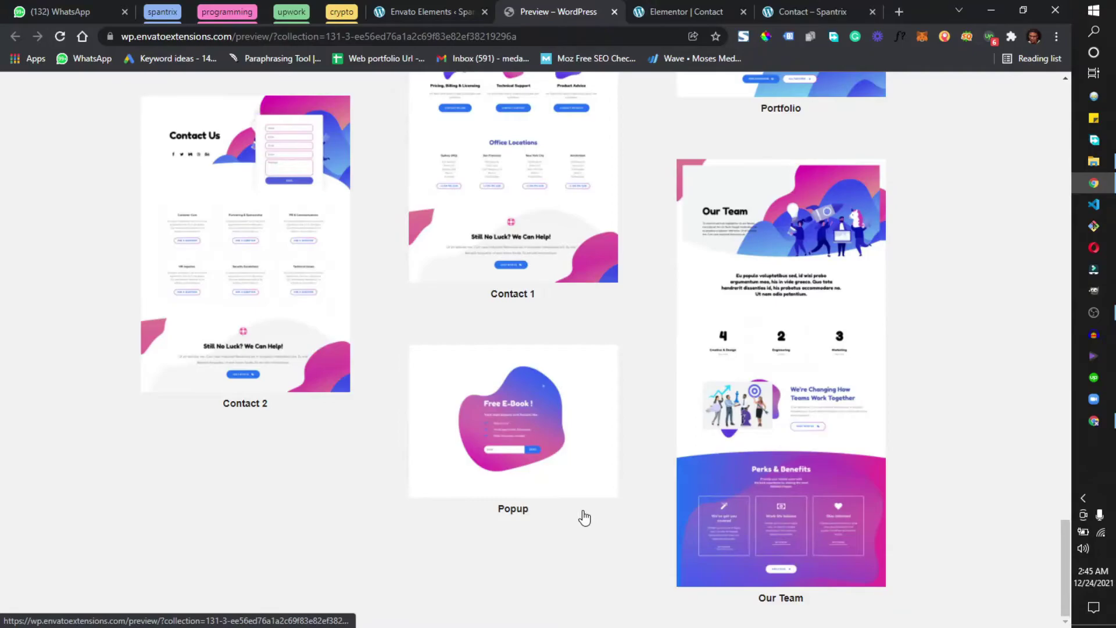
Step: Compare the Contact 1 and Contact 2 previews, then return to the Elementor Contact tab
scroll(379, 478, up, 4)
scroll(222, 405, down, 2)
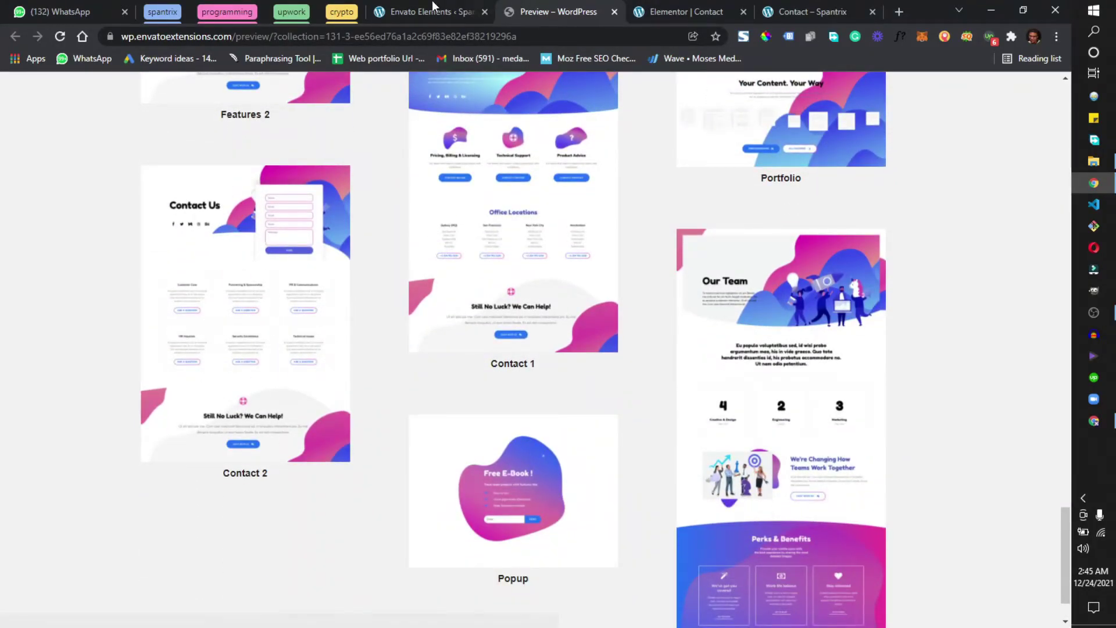
click(668, 8)
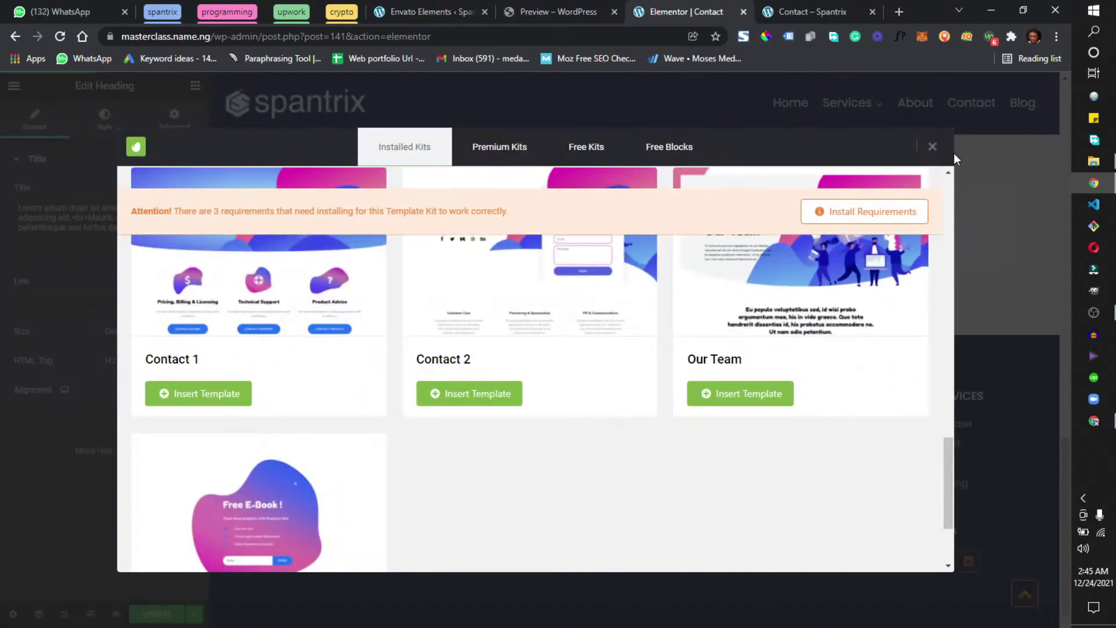
Step: Close the kit window and revert the page to the History 'Editing Started' state
click(933, 146)
scroll(747, 256, up, 15)
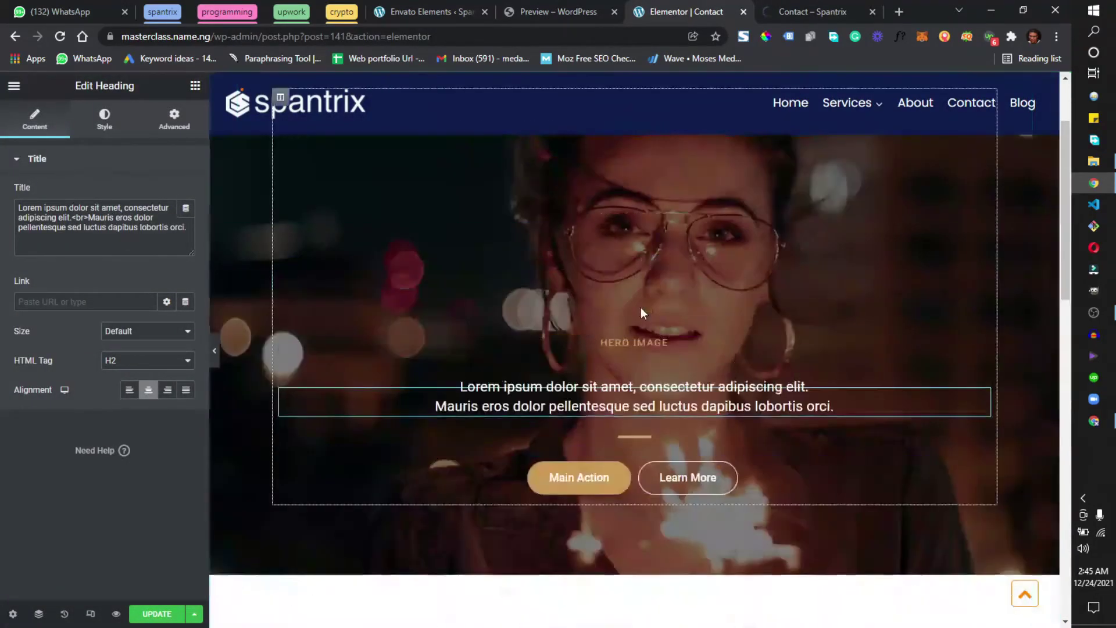
scroll(622, 325, down, 15)
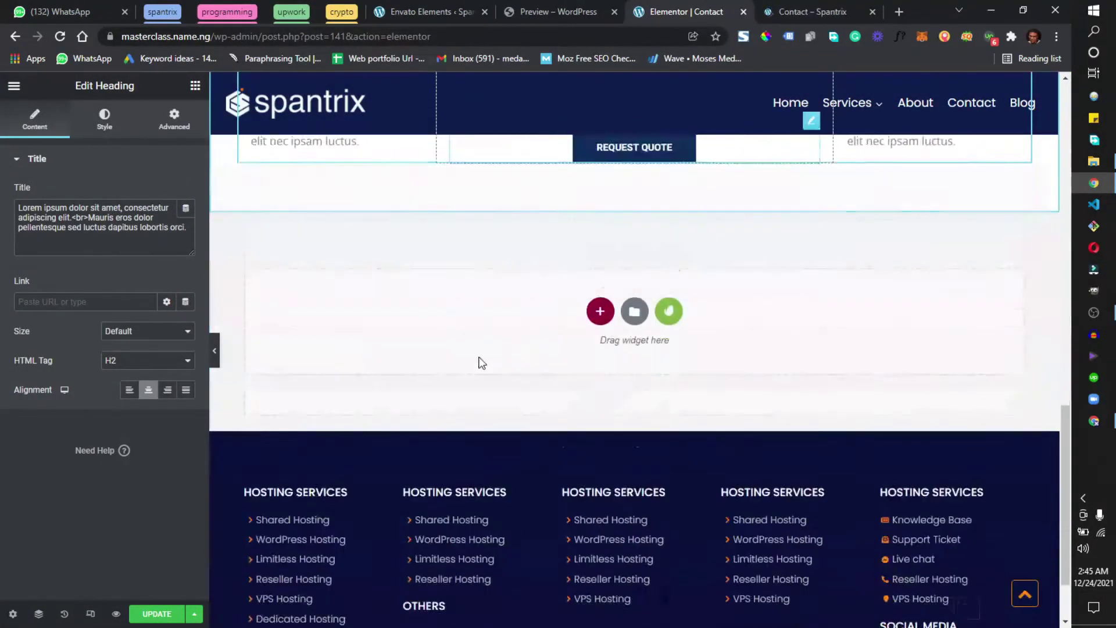
click(64, 614)
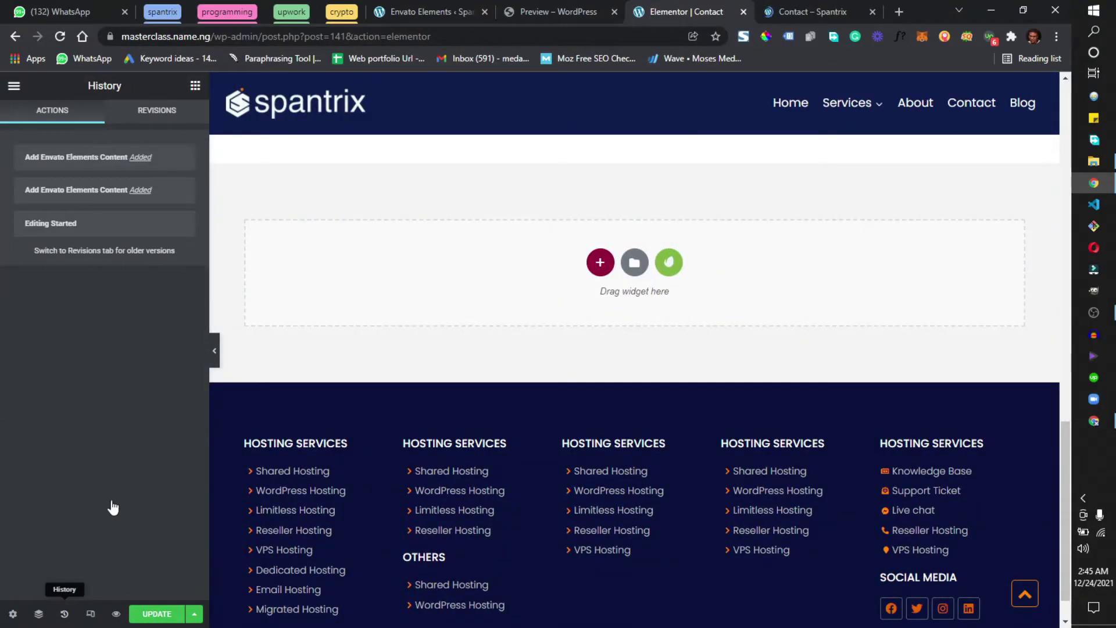
click(180, 224)
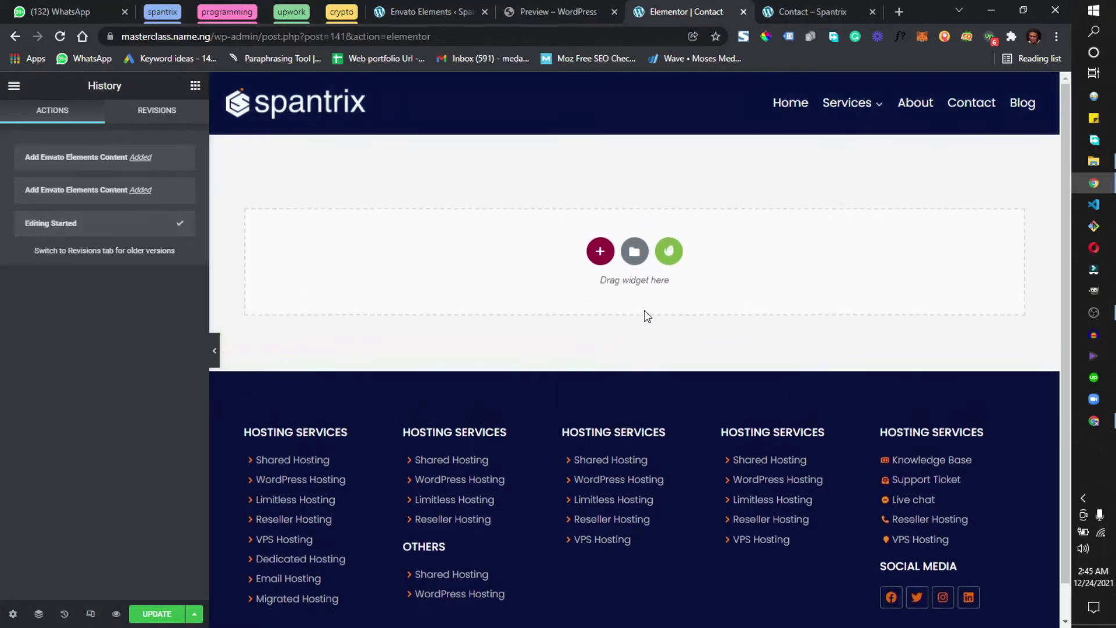
Step: Reopen the installed Digital Product kit's template list and check its preview tab
click(670, 254)
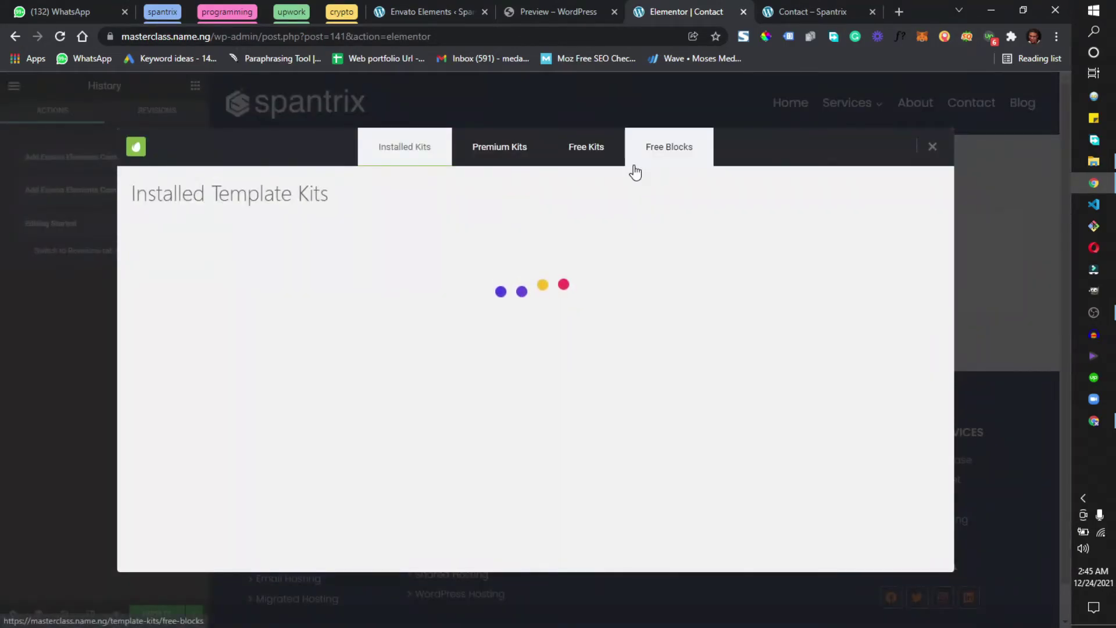
click(188, 519)
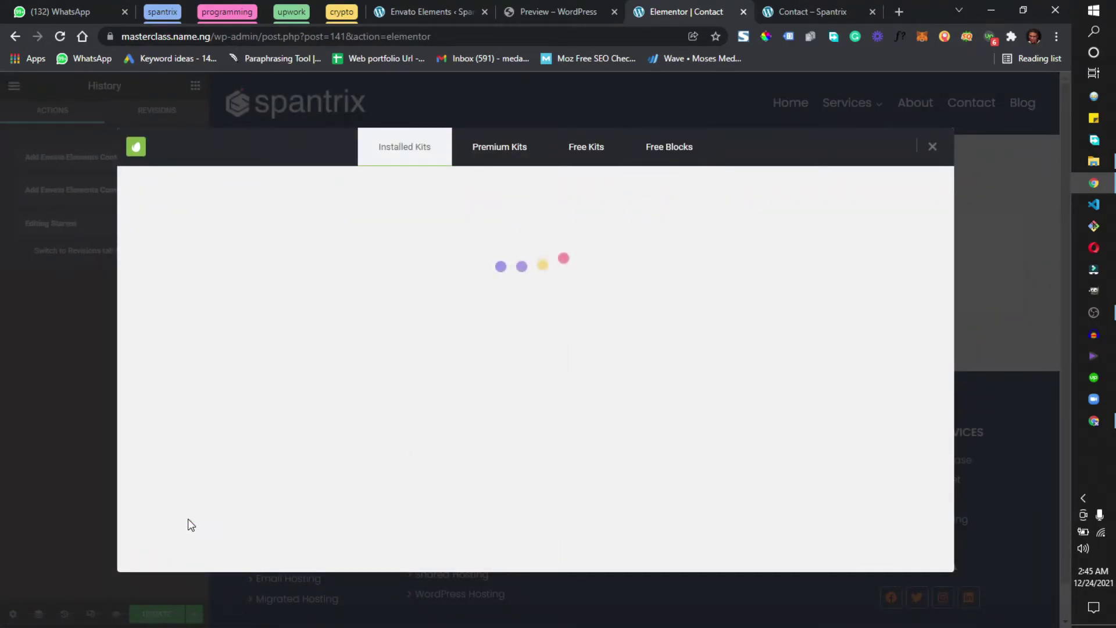
scroll(584, 427, down, 10)
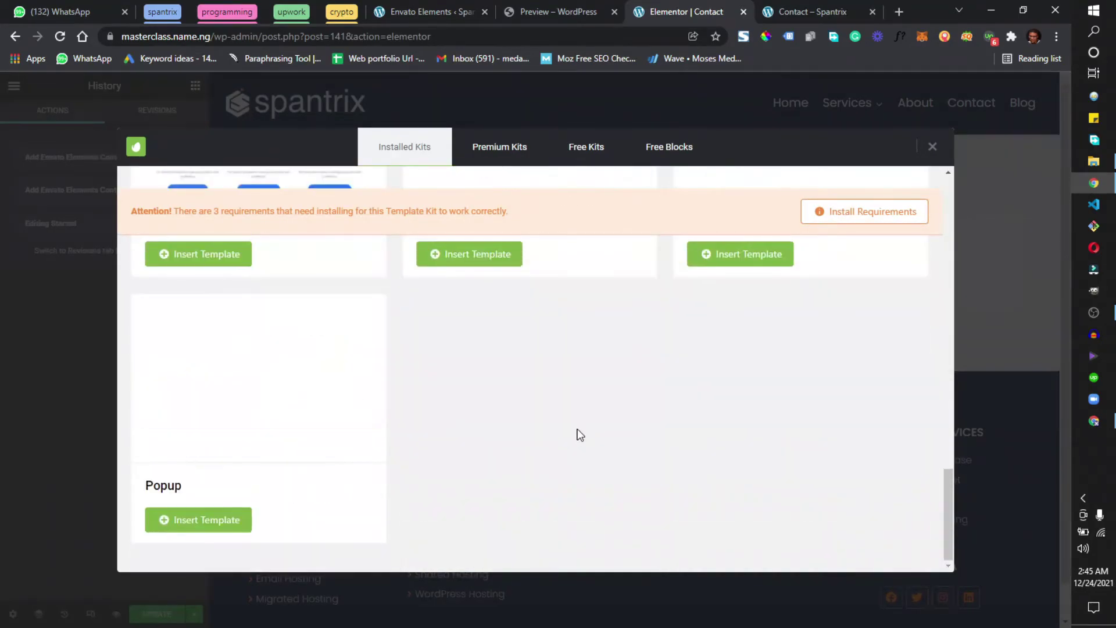
click(529, 10)
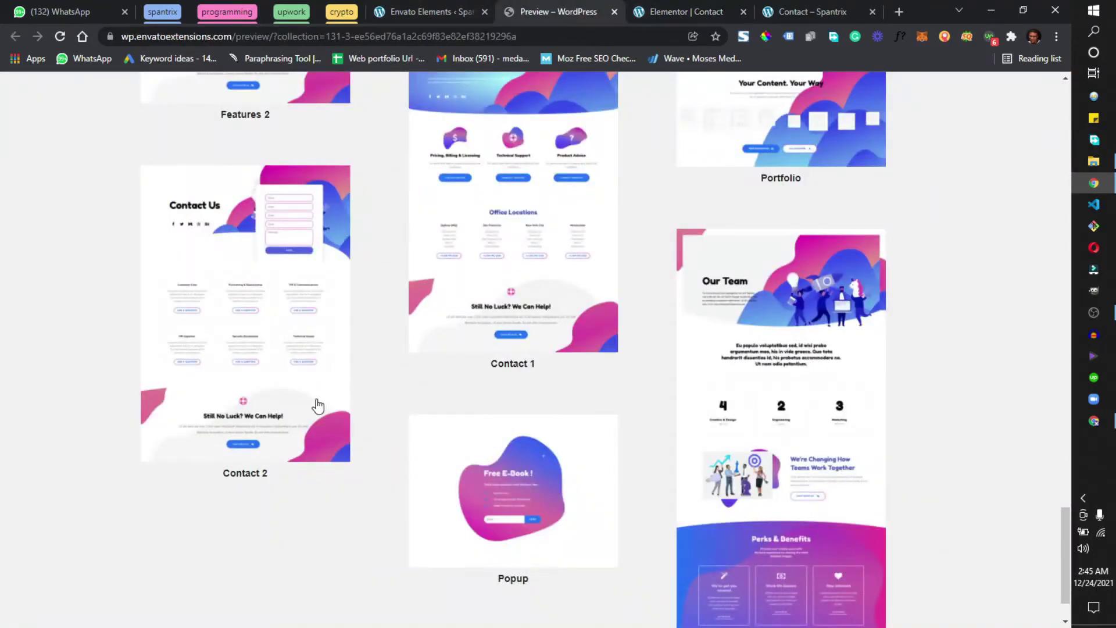
click(675, 11)
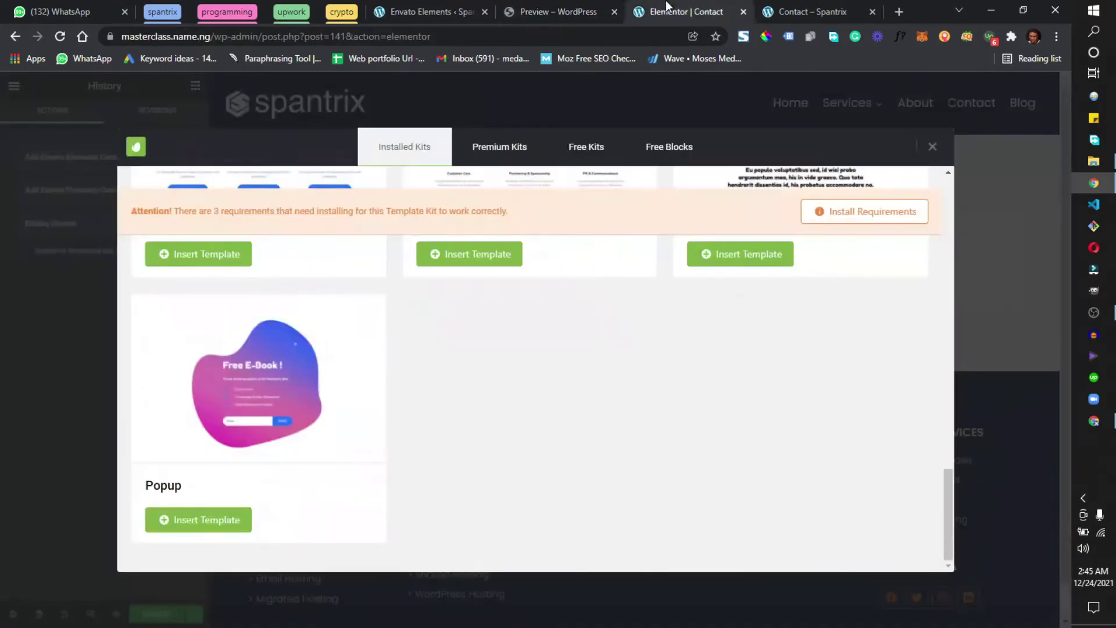
Step: Insert the kit's Contact 2 template: message form plus Customer Care, Partnering and PR cards
scroll(424, 450, up, 4)
scroll(357, 454, down, 4)
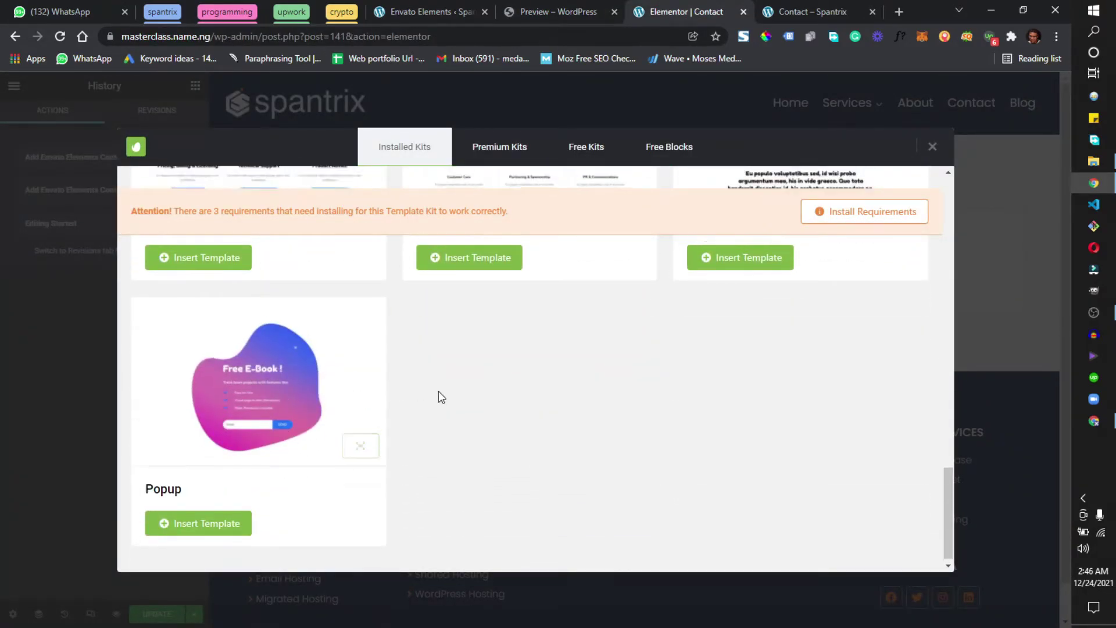
scroll(448, 401, up, 6)
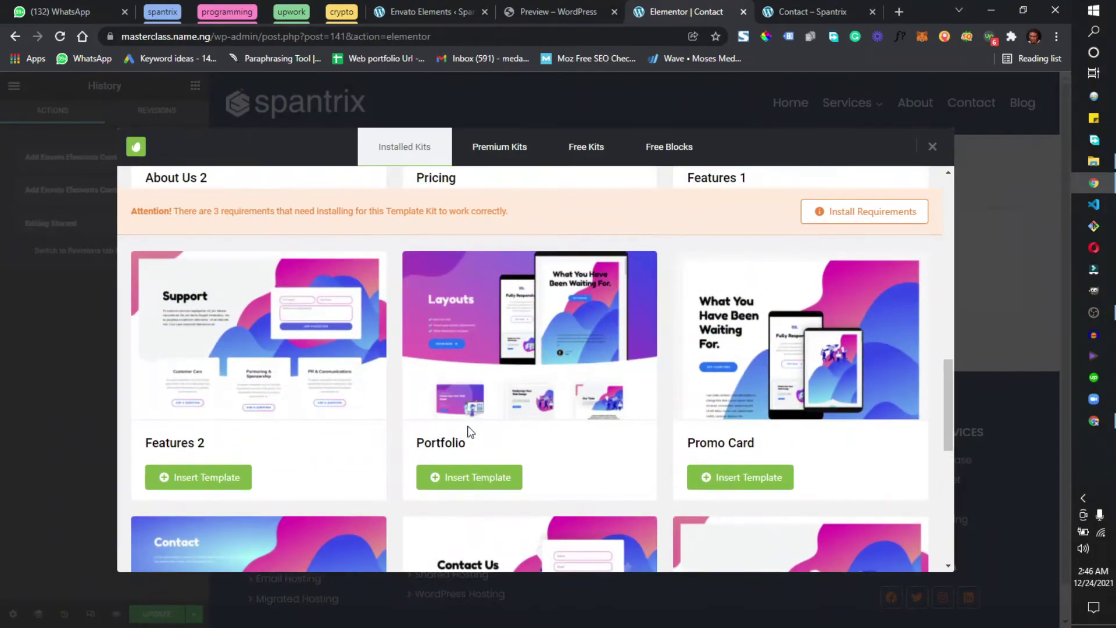
scroll(523, 407, down, 2)
scroll(550, 481, down, 3)
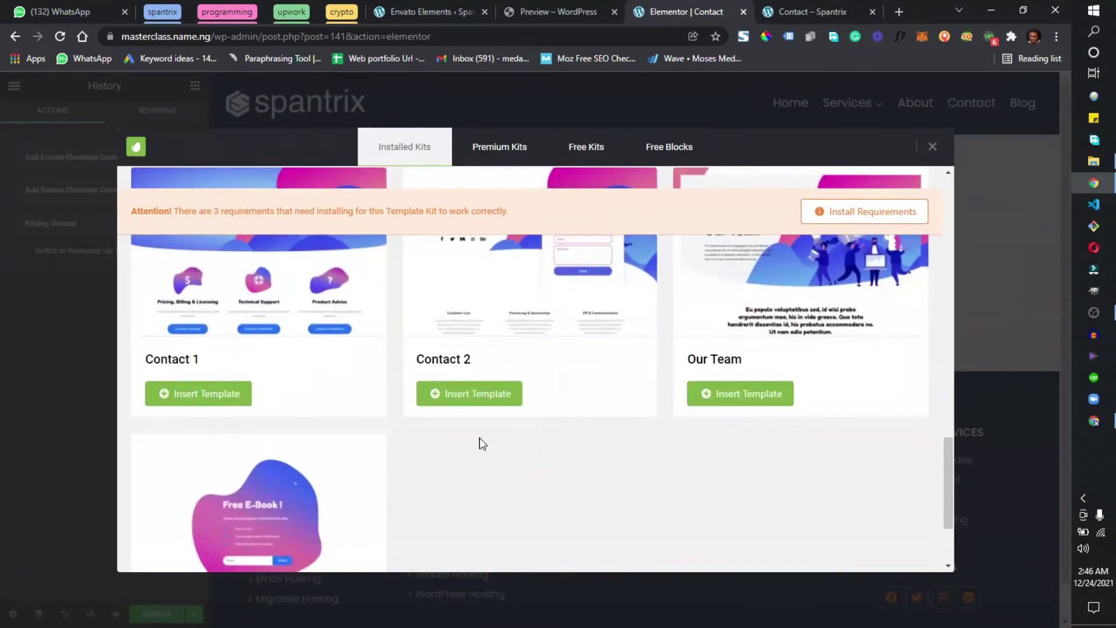
click(485, 395)
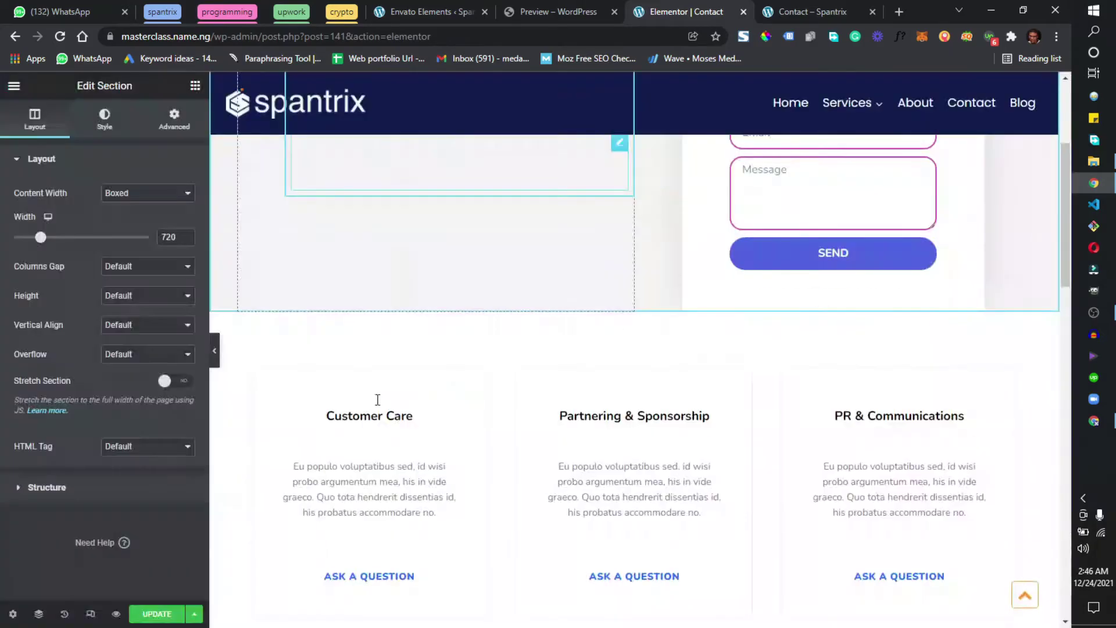
Step: Scroll through the inserted Contact 2 layout to review its sections
scroll(400, 417, down, 10)
scroll(410, 415, up, 15)
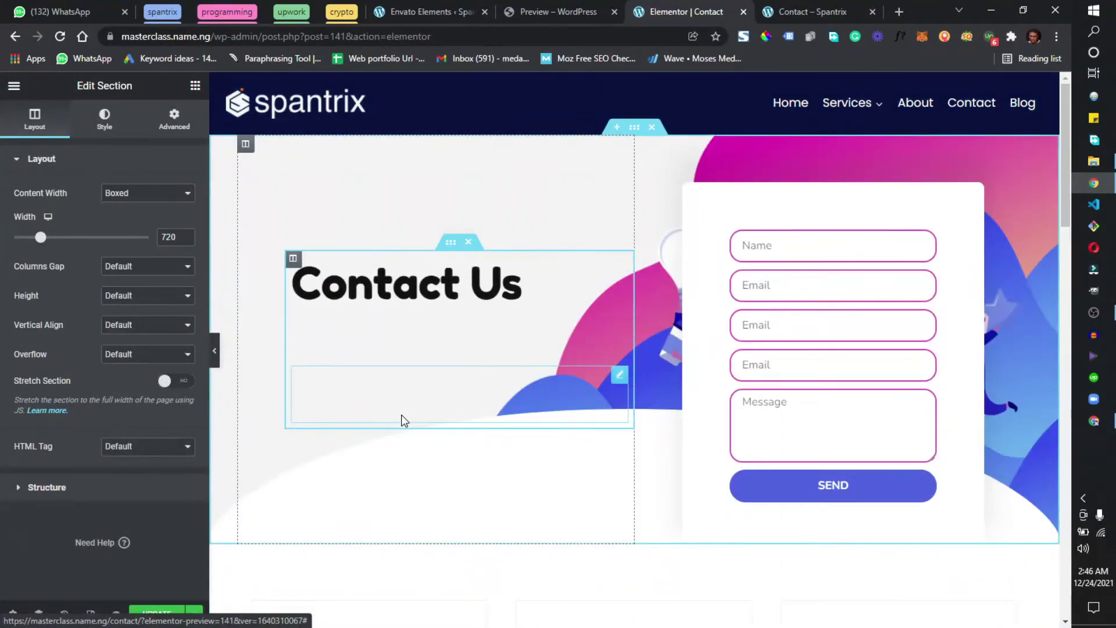
scroll(504, 336, down, 7)
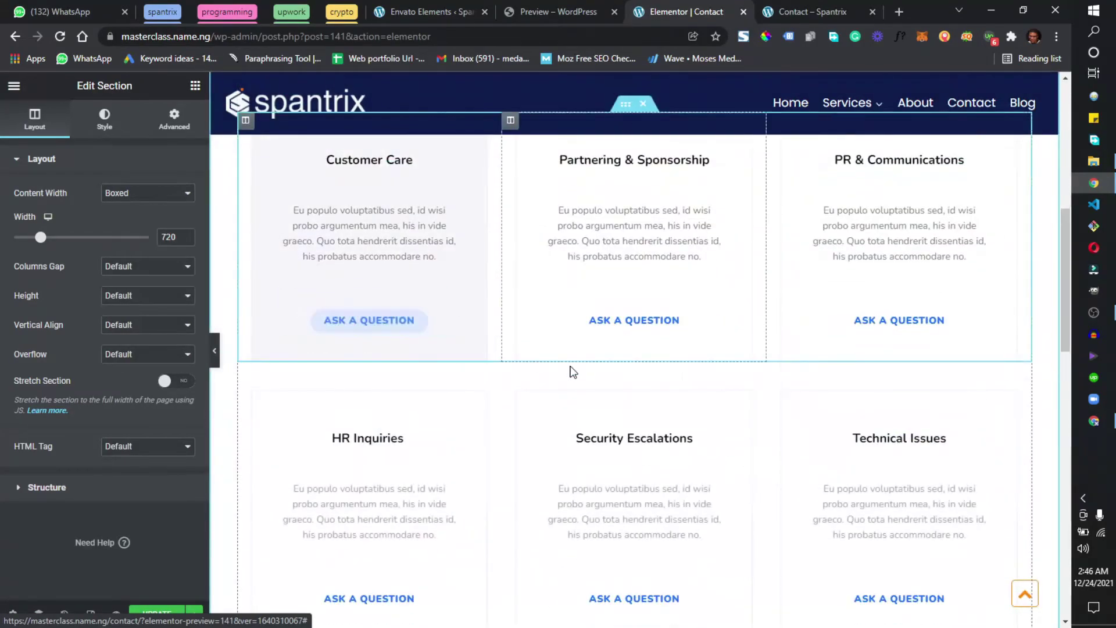
scroll(568, 369, down, 5)
scroll(586, 374, up, 12)
scroll(657, 414, down, 15)
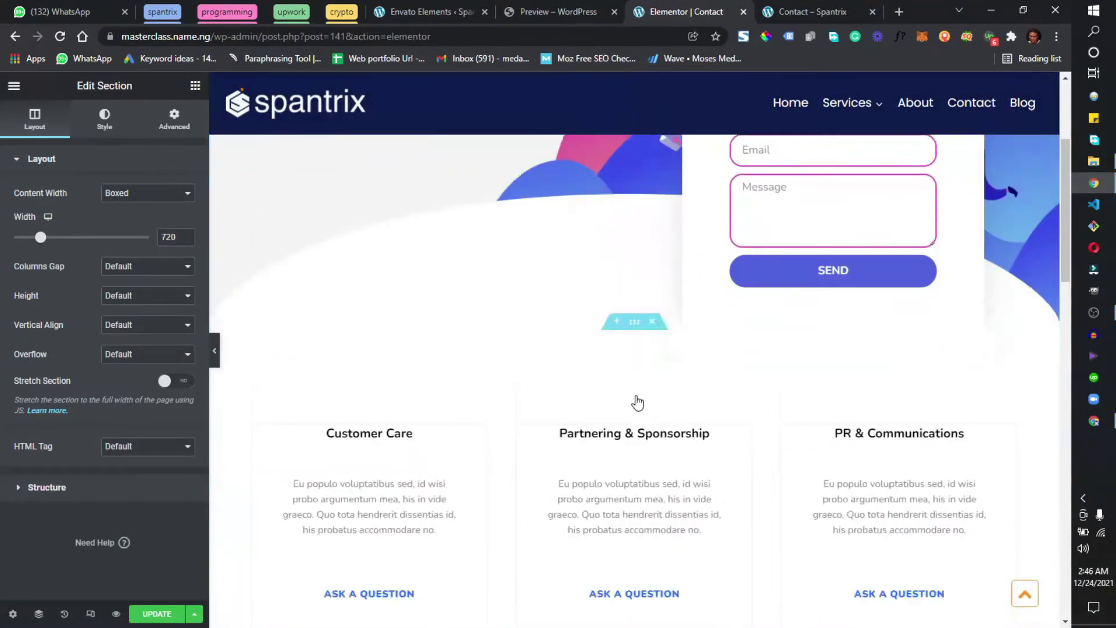
scroll(669, 418, up, 15)
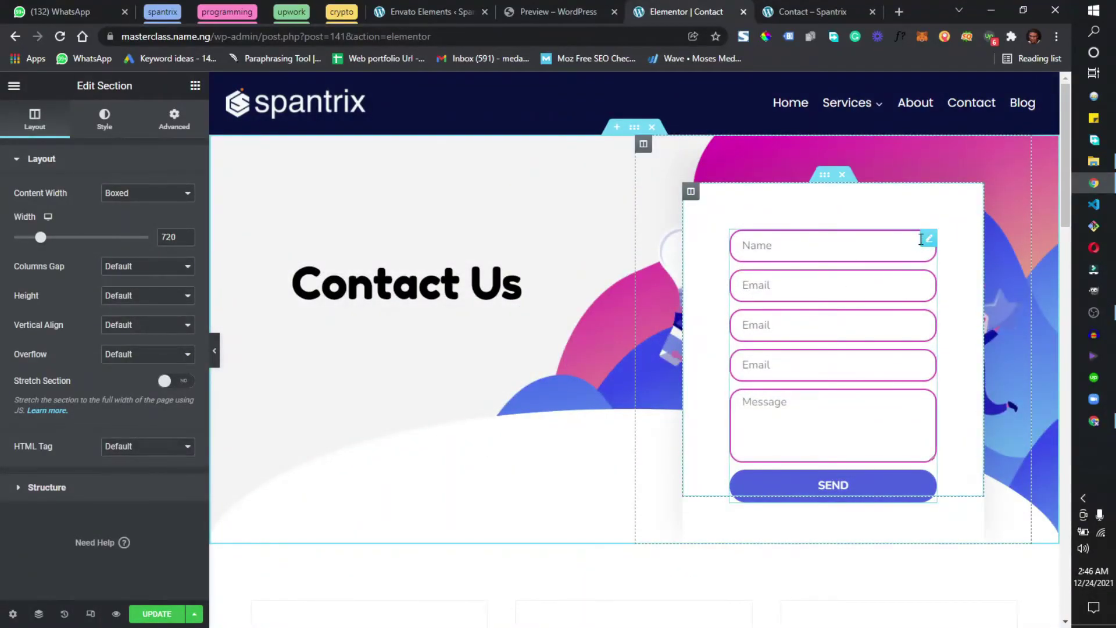
Step: Select the contact form, save the Contact page with UPDATE, and view it live
click(902, 286)
click(169, 621)
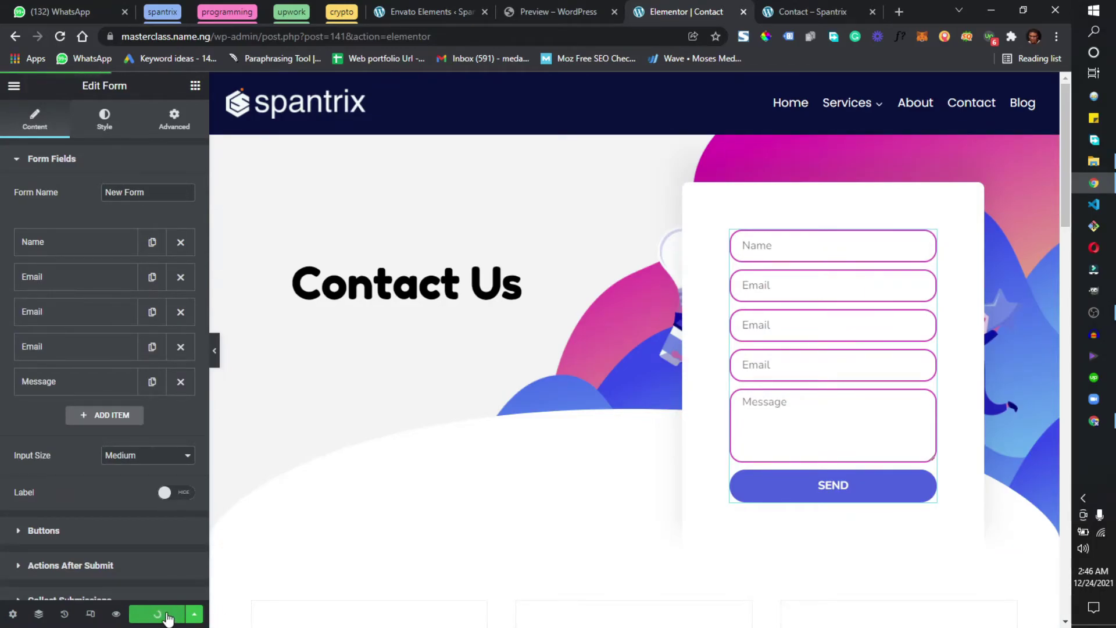
click(805, 5)
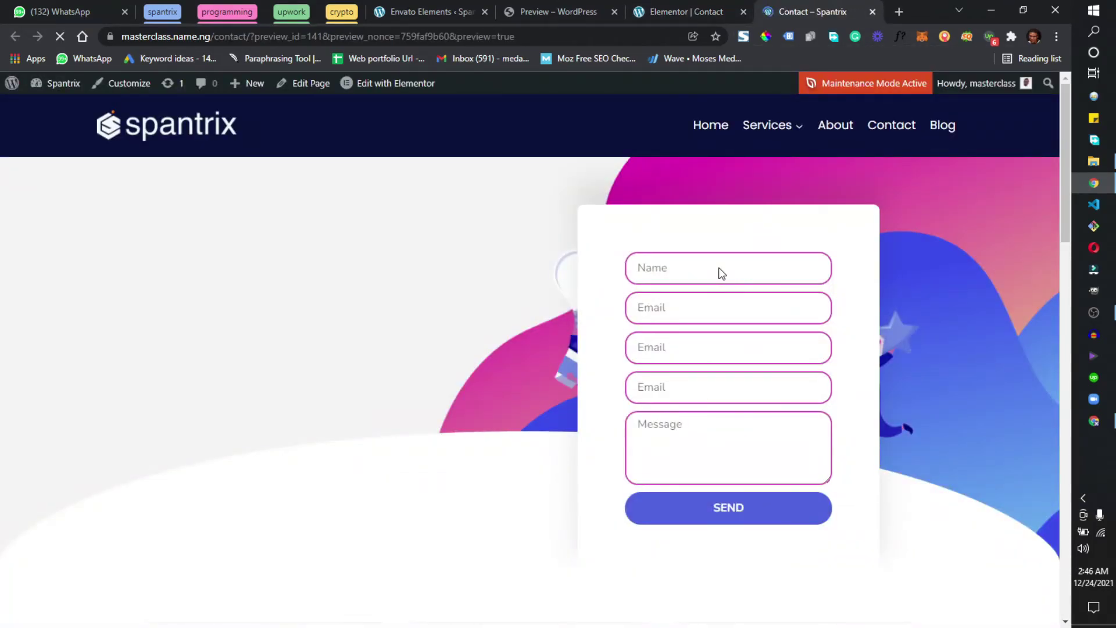
scroll(721, 273, down, 4)
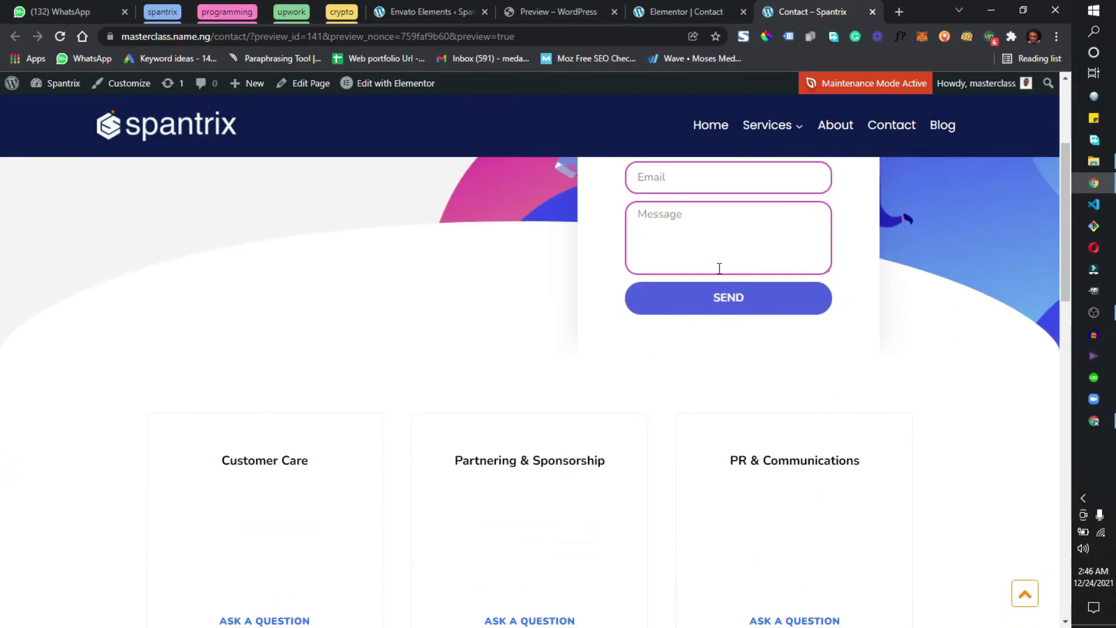
scroll(516, 442, up, 4)
scroll(483, 454, down, 10)
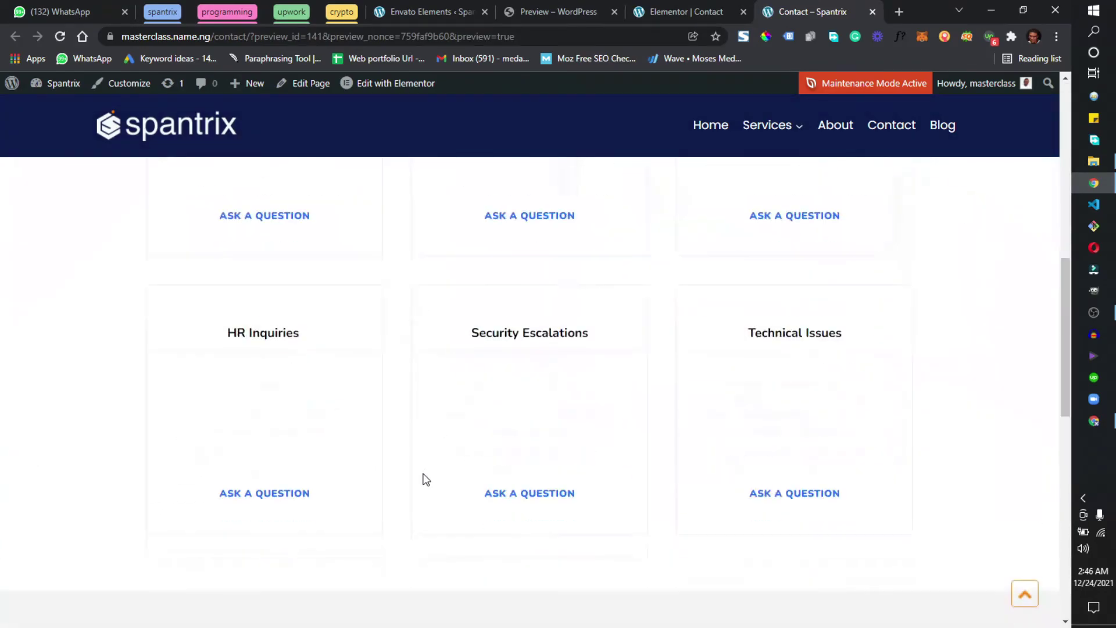
scroll(417, 473, down, 12)
scroll(417, 465, up, 20)
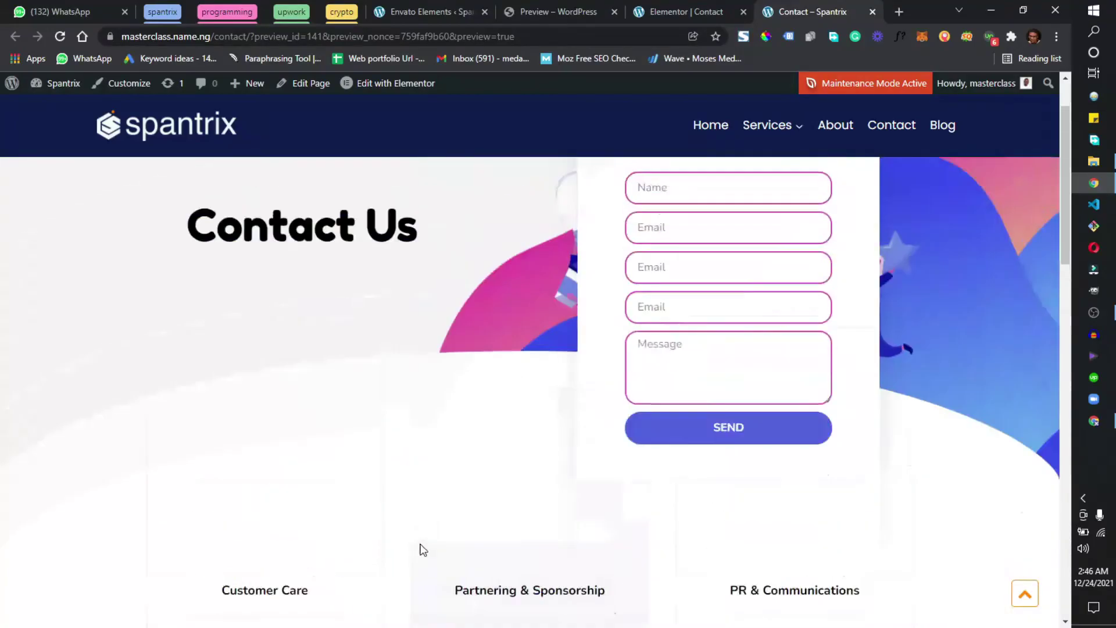
scroll(423, 550, up, 2)
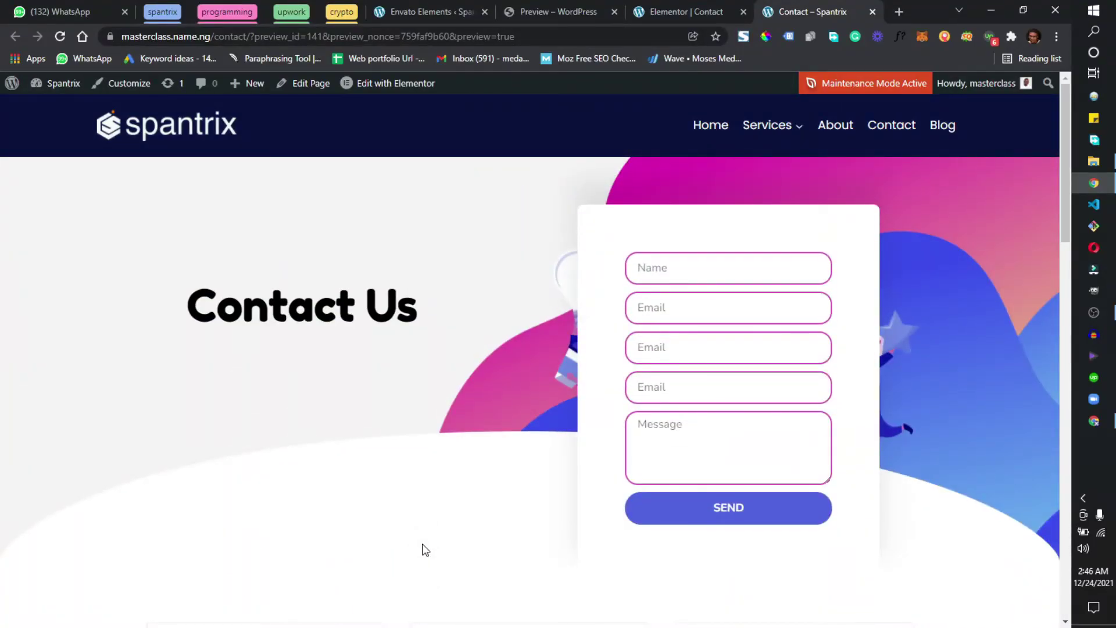